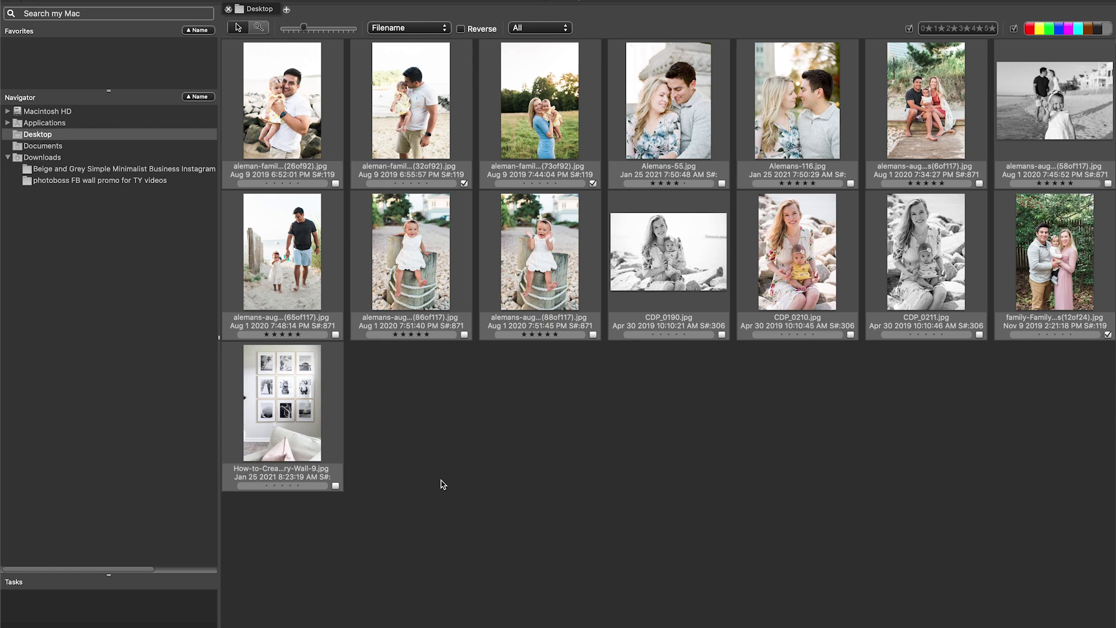
# - Remove the tags from the second and third photos in the contact sheet
pyautogui.moveTo(318, 157)
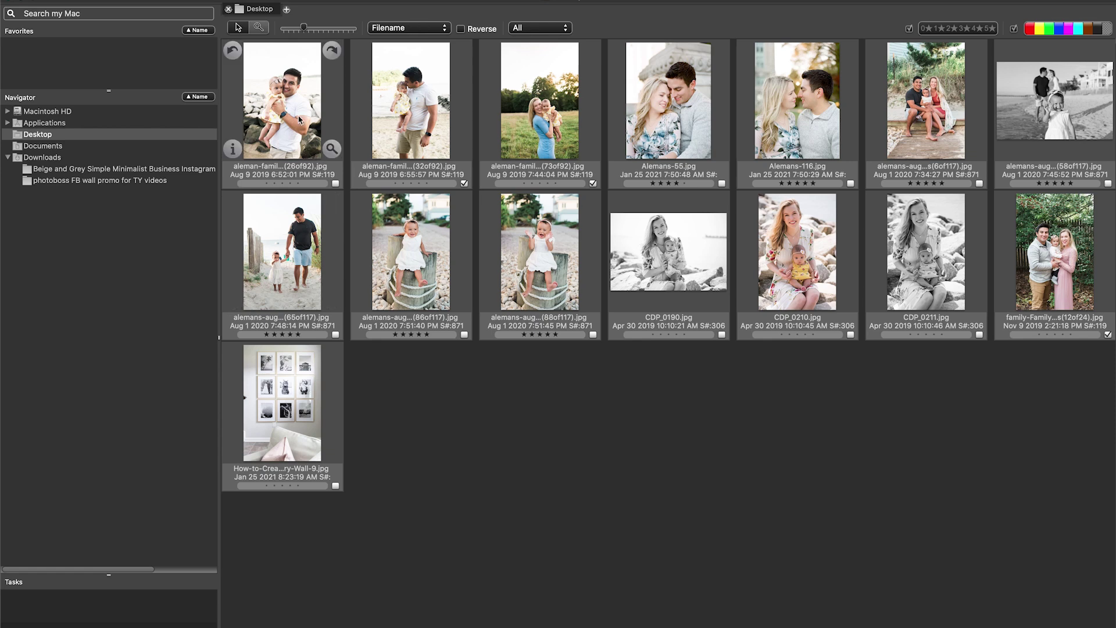
pyautogui.moveTo(381, 114)
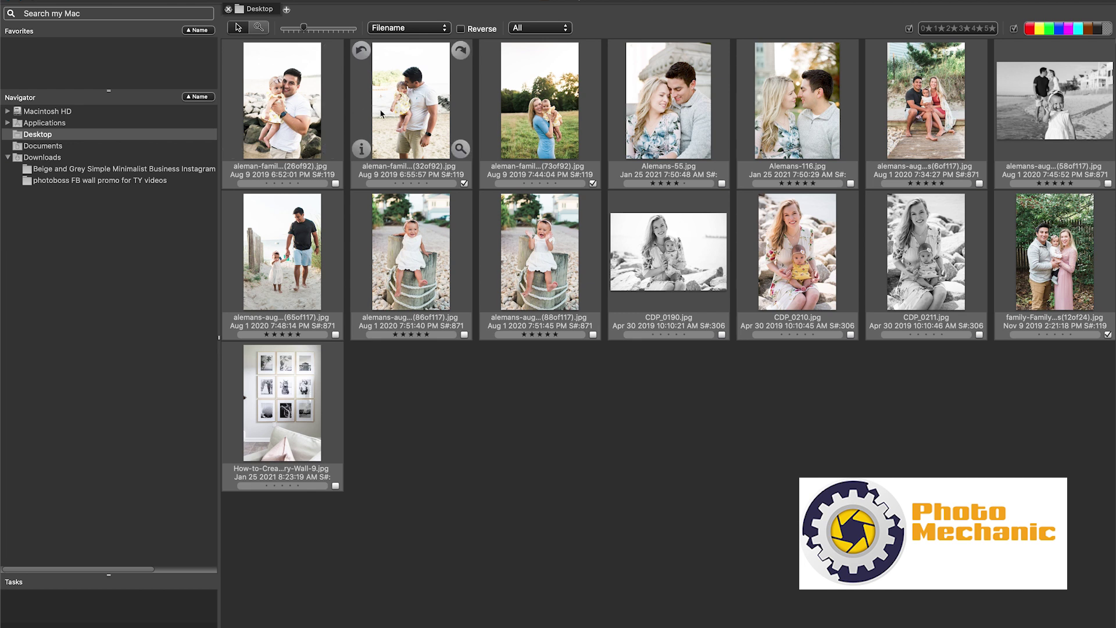
pyautogui.moveTo(290, 114)
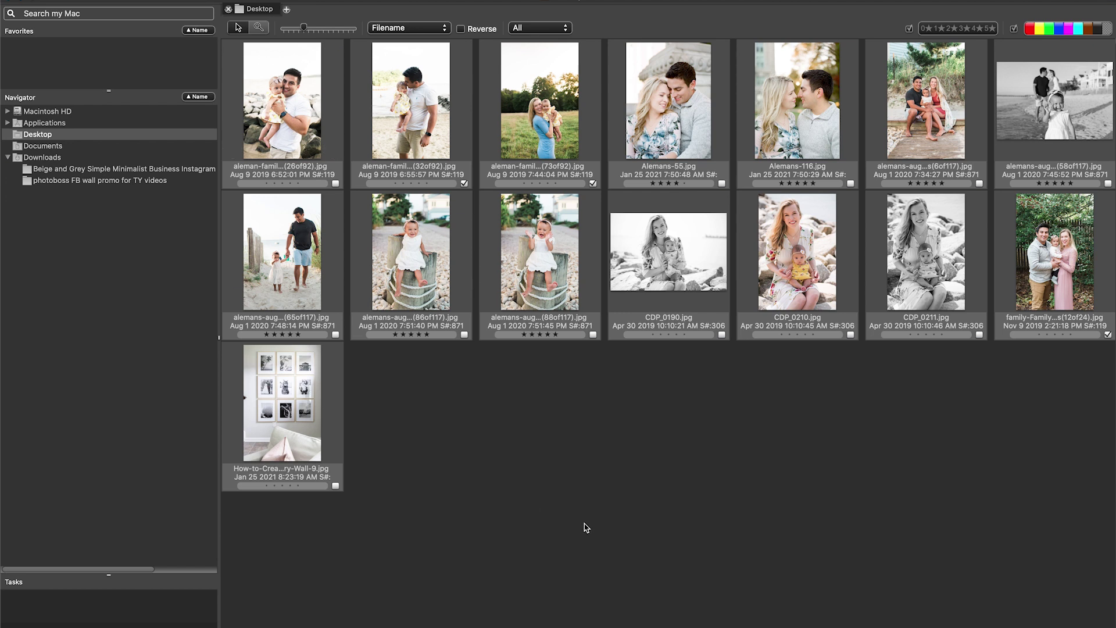
pyautogui.click(465, 184)
pyautogui.click(593, 184)
# - Select the first photo and open it in the full-size preview
pyautogui.moveTo(275, 301)
pyautogui.moveTo(719, 314)
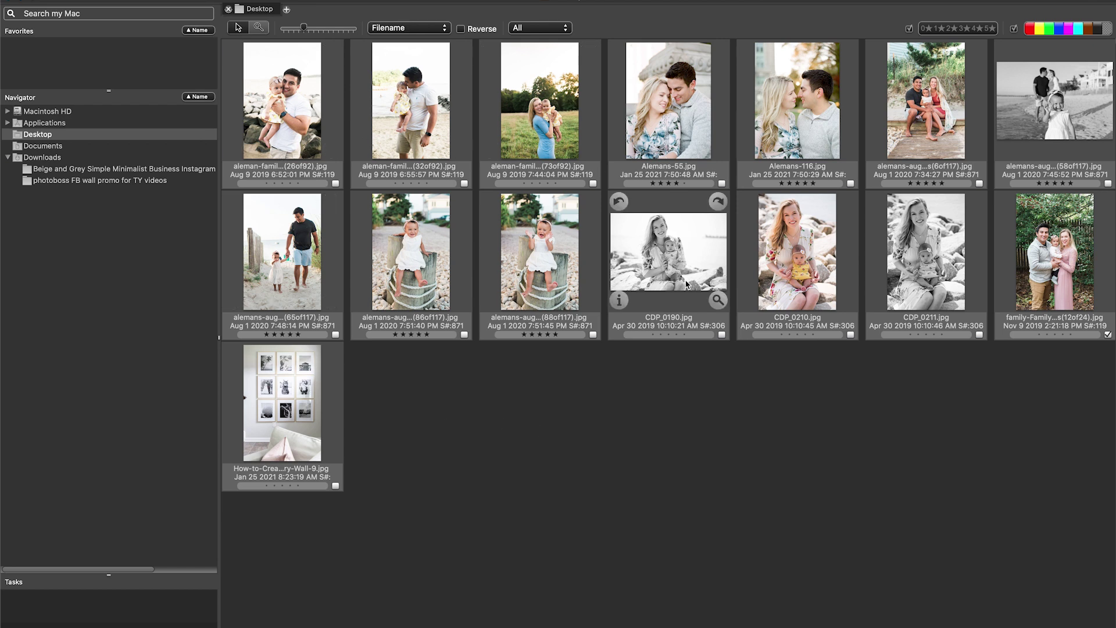
pyautogui.click(286, 125)
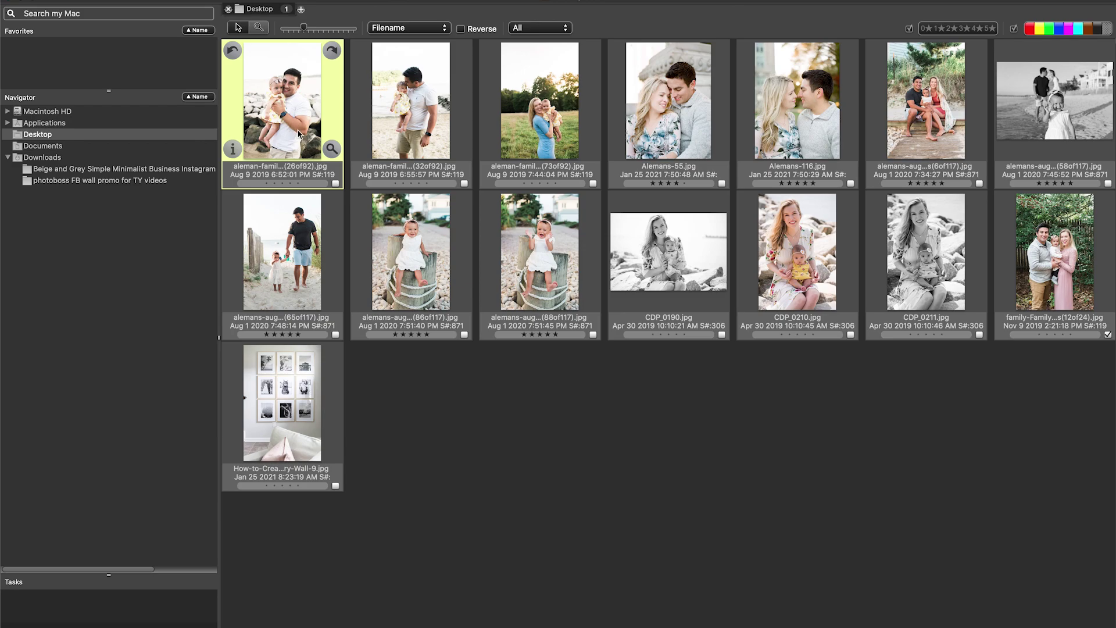
pyautogui.doubleClick(299, 134)
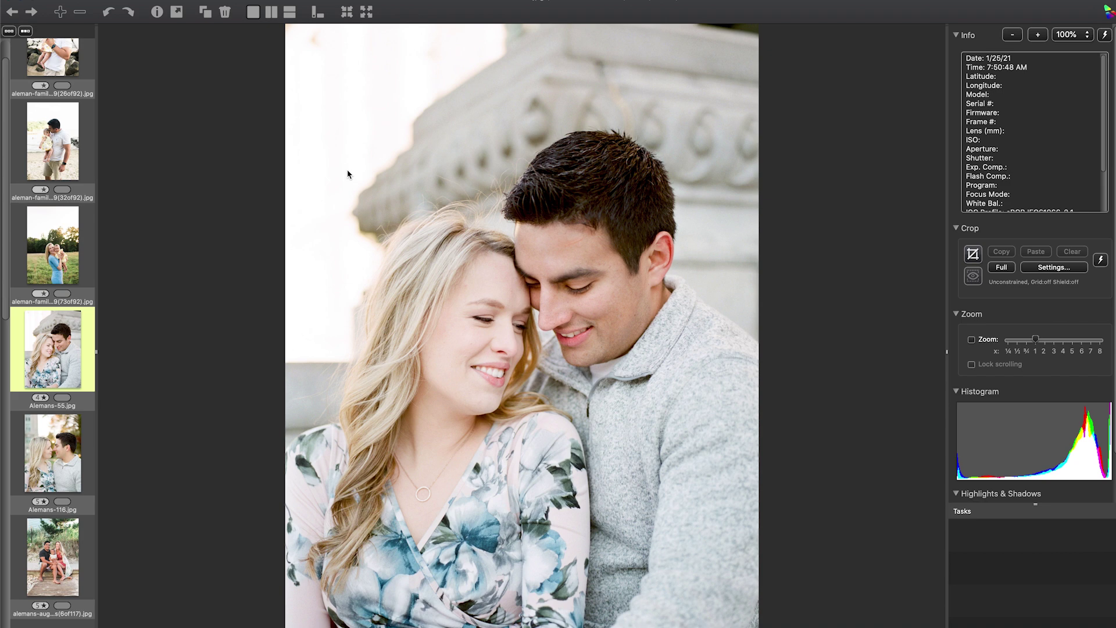
# - Step forward three photos, zooming in and back out to check focus
pyautogui.press('Right')
pyautogui.press('Right')
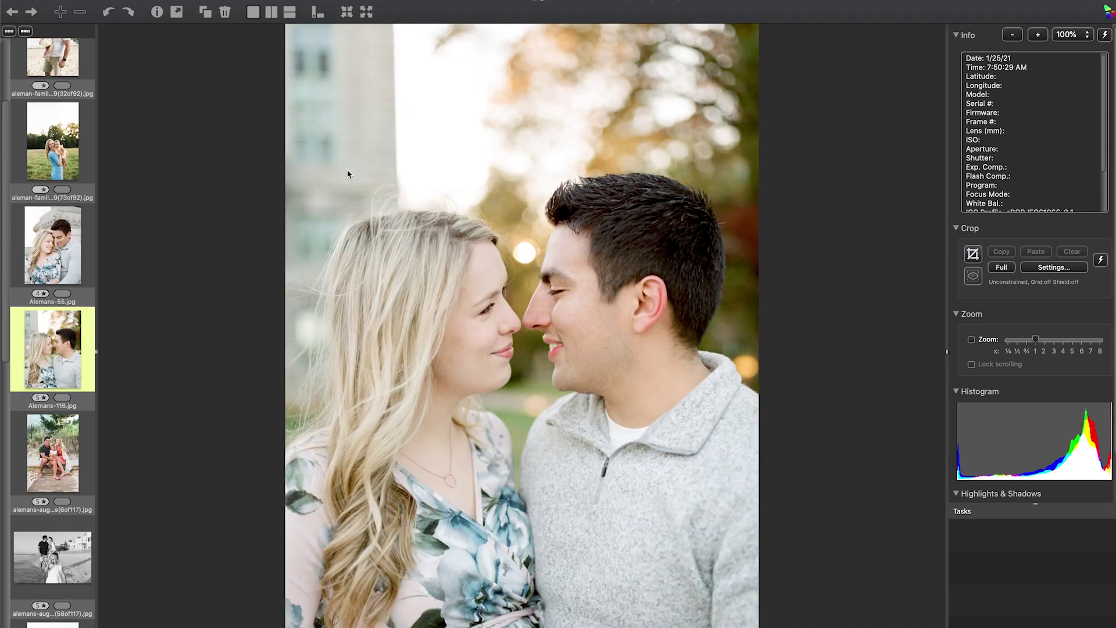
pyautogui.press('Right')
pyautogui.press('Right')
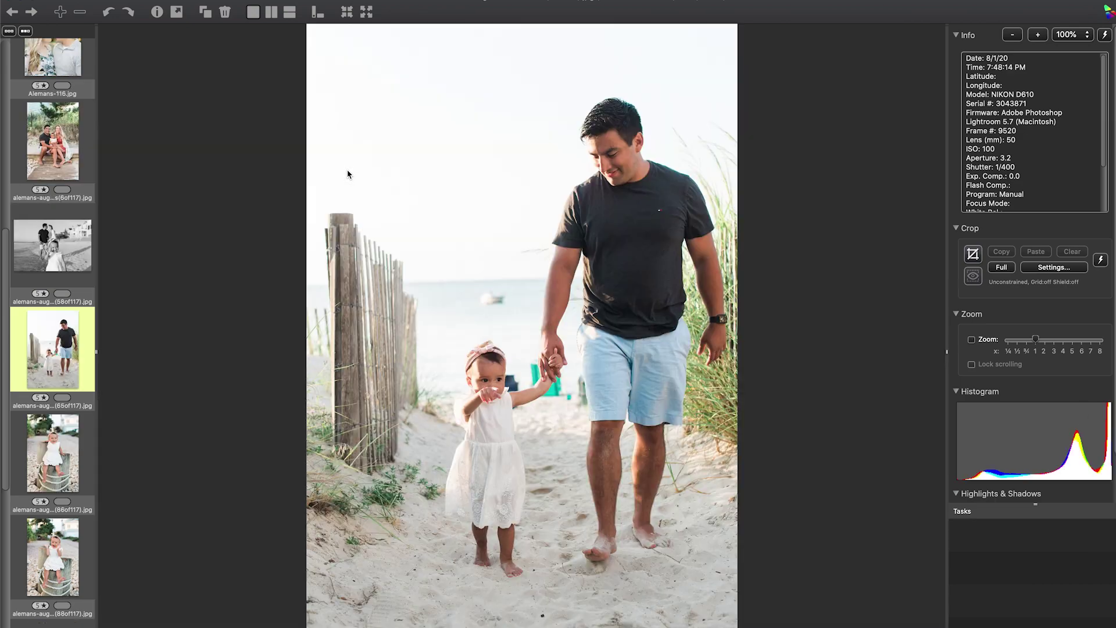
pyautogui.press('Right')
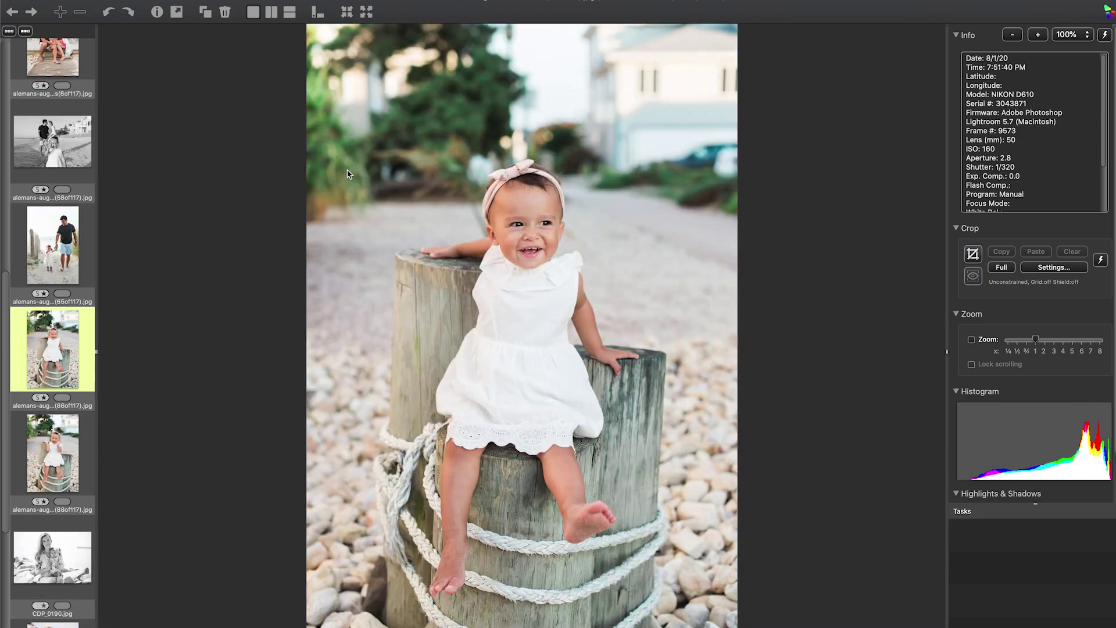
pyautogui.click(971, 340)
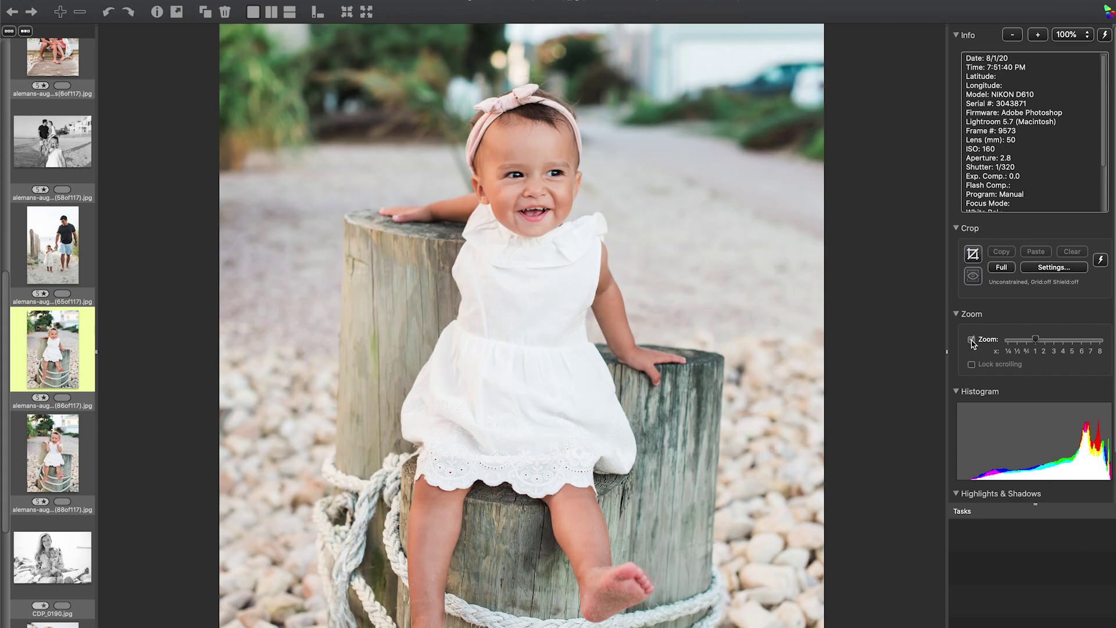
pyautogui.click(971, 340)
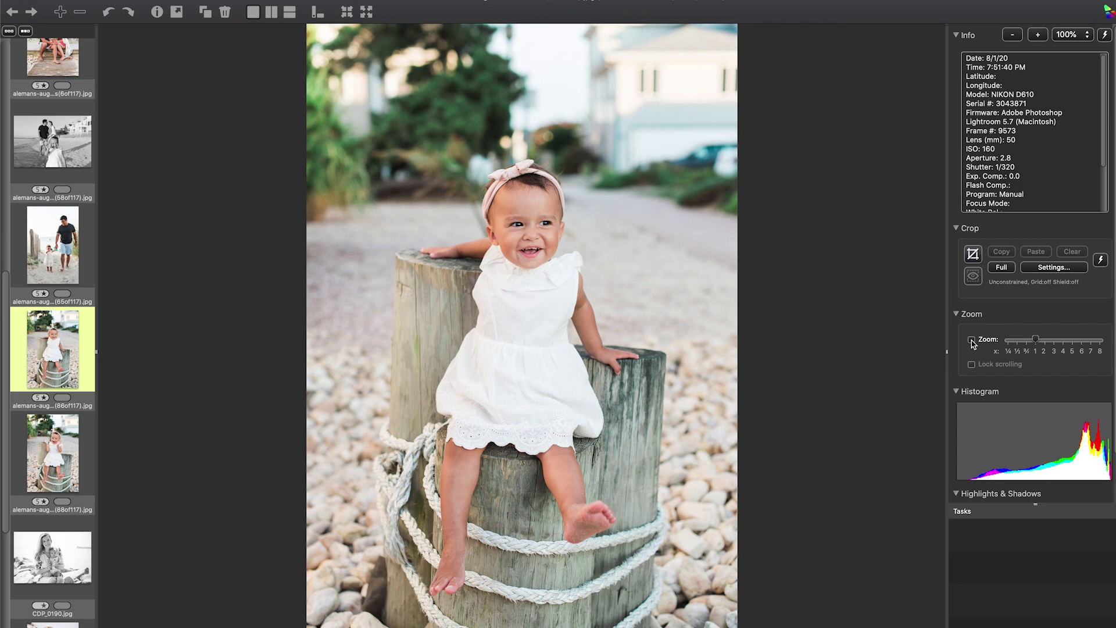
# - Step back through Alemans-55 and the third photo to the first family photo
pyautogui.press('Left')
pyautogui.press('Left')
pyautogui.press('Left')
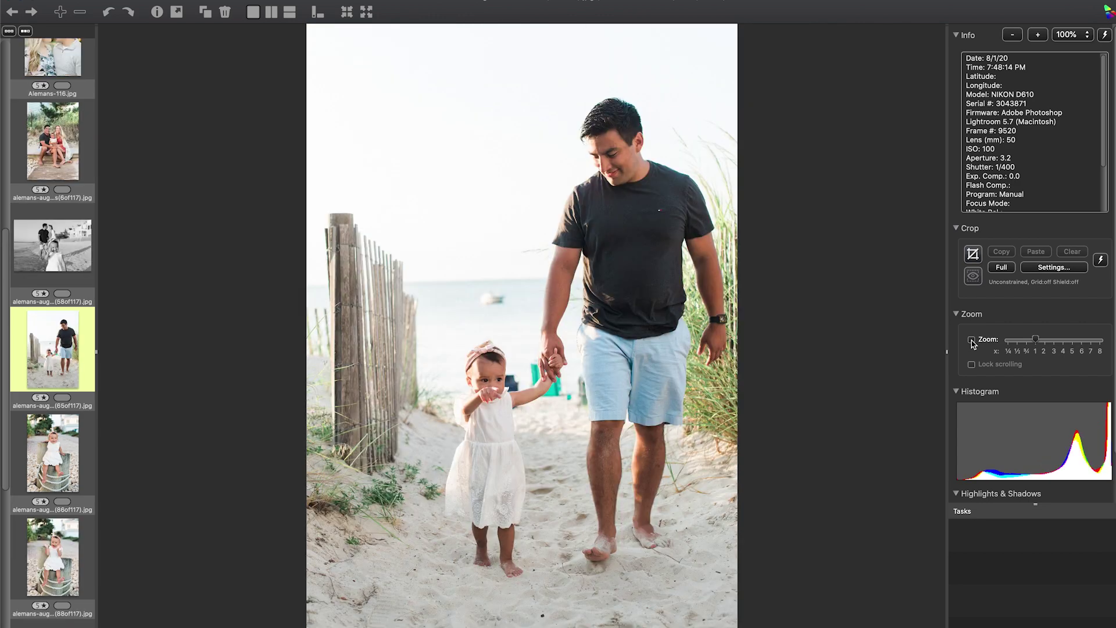
pyautogui.press('Left')
pyautogui.press('Left')
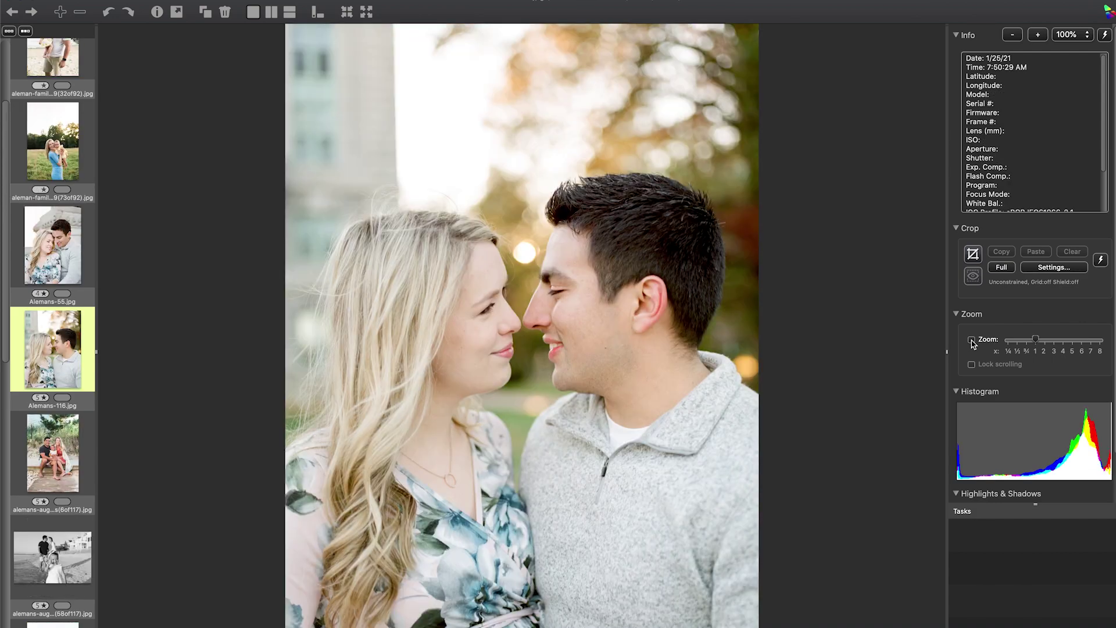
pyautogui.press('Left')
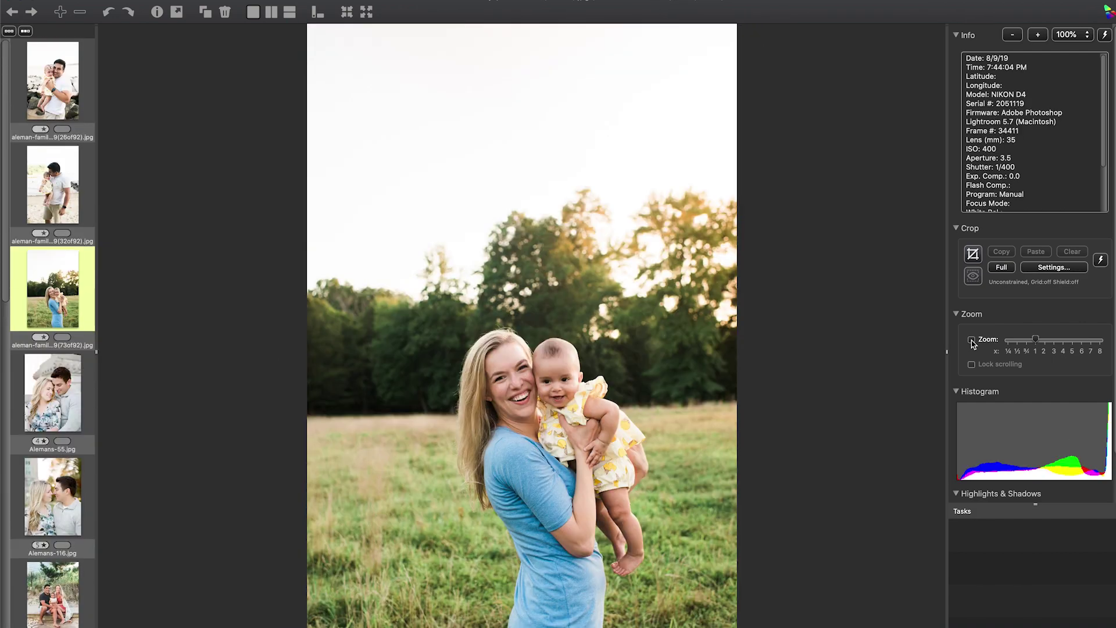
pyautogui.press('Left')
pyautogui.press('Left')
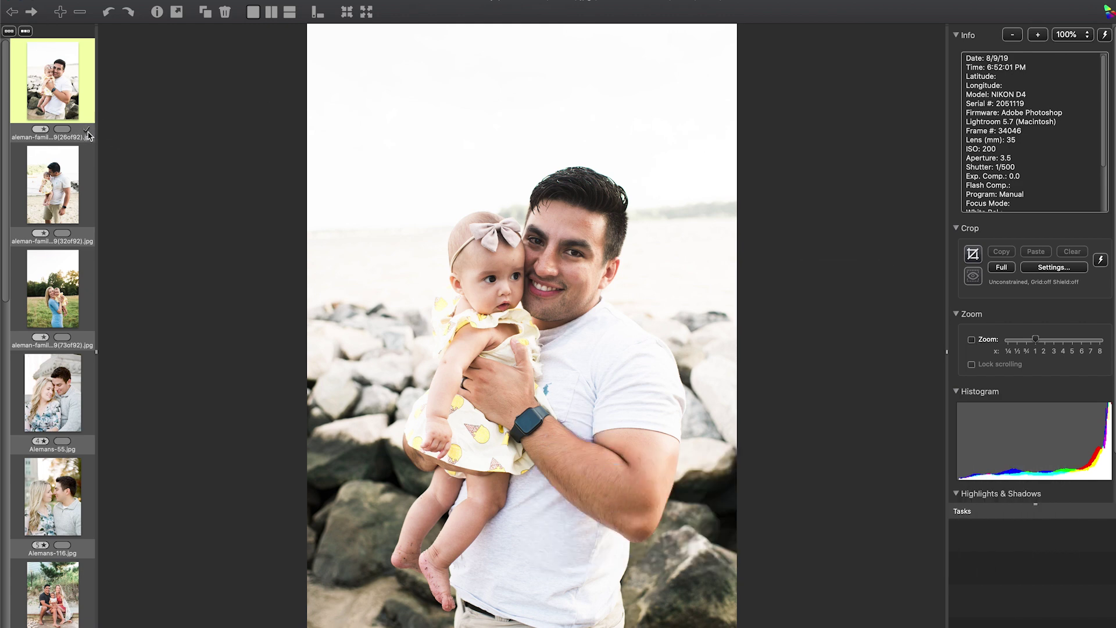
# - Tag the first, third, Alemans-55 and boardwalk photos, then close the preview
pyautogui.press('Right')
pyautogui.press('Right')
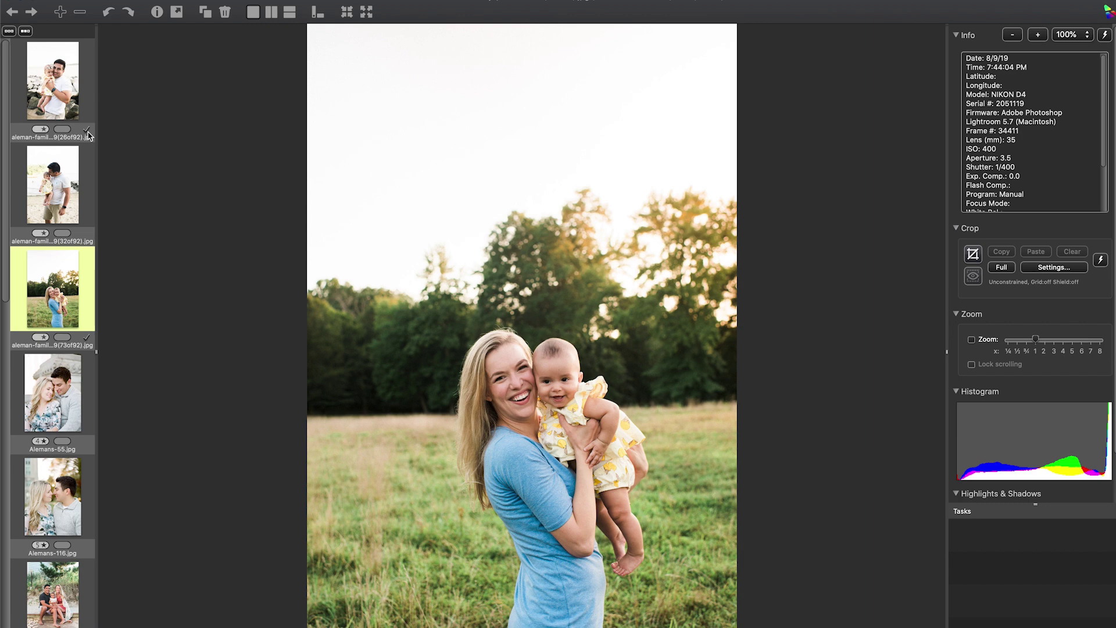
pyautogui.press('Right')
pyautogui.press('Right')
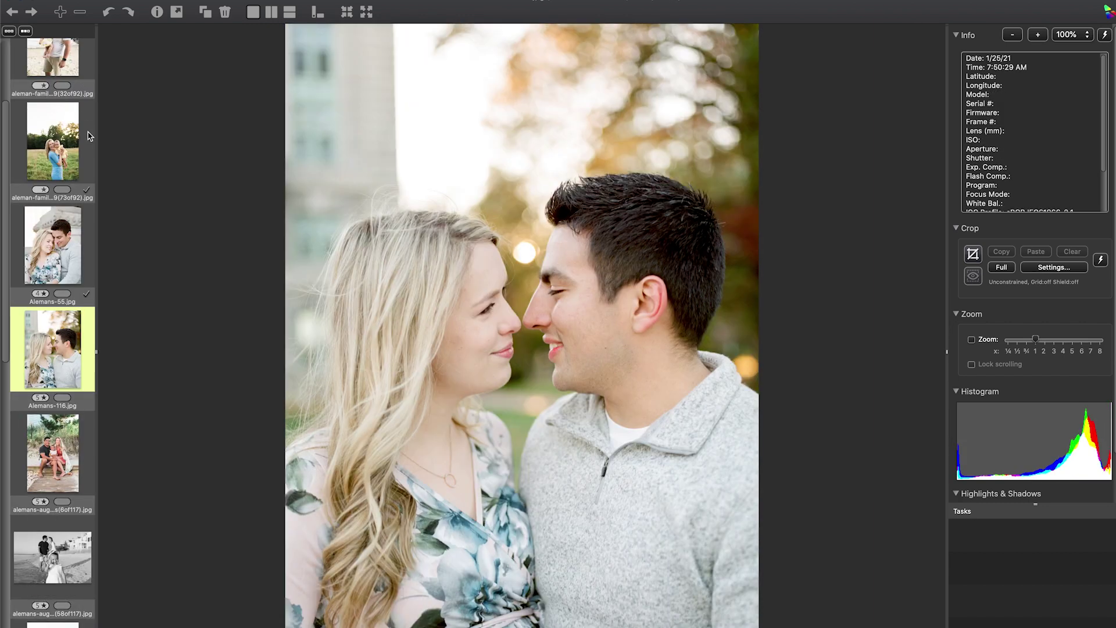
pyautogui.press('Right')
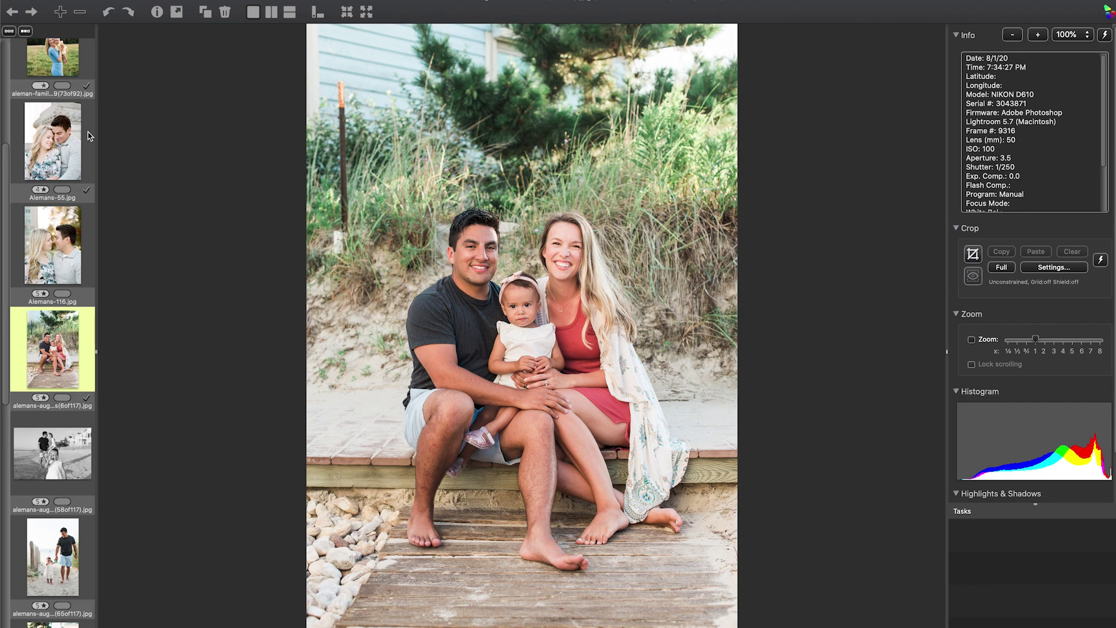
pyautogui.click(16, 3)
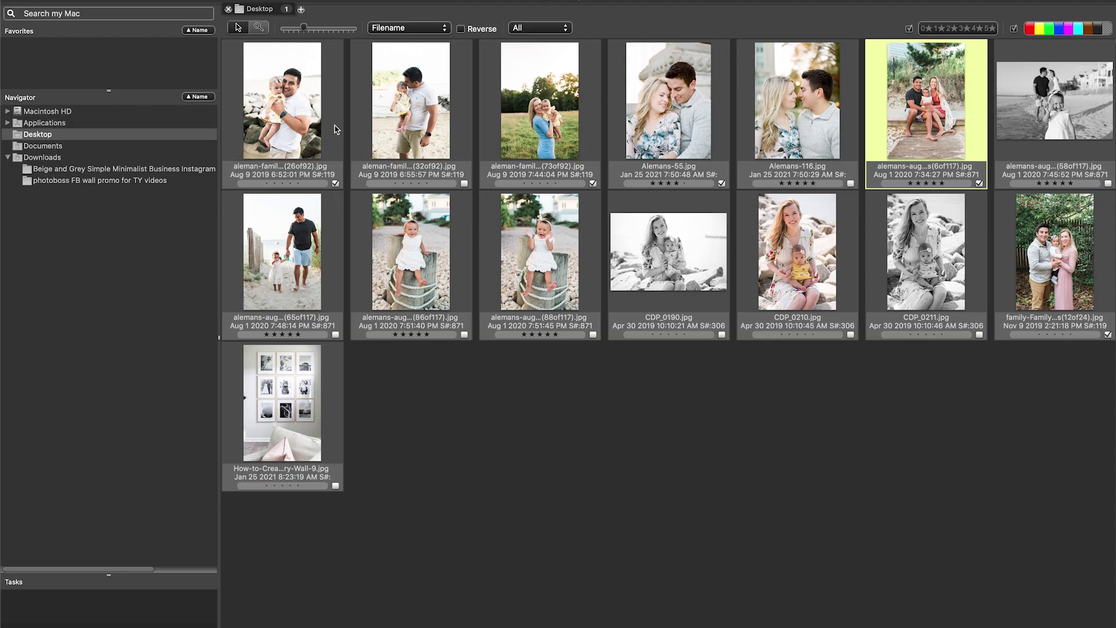
# - Give the first photo, Alemans-55 and the boardwalk family photo the magenta colour class (5)
pyautogui.moveTo(482, 319)
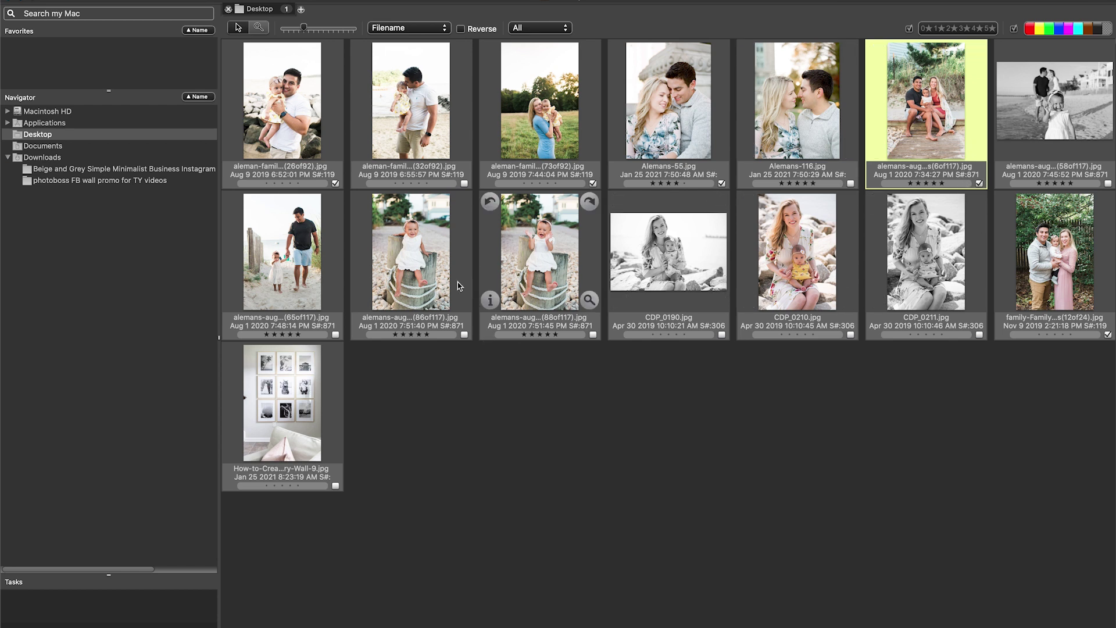
pyautogui.click(301, 106)
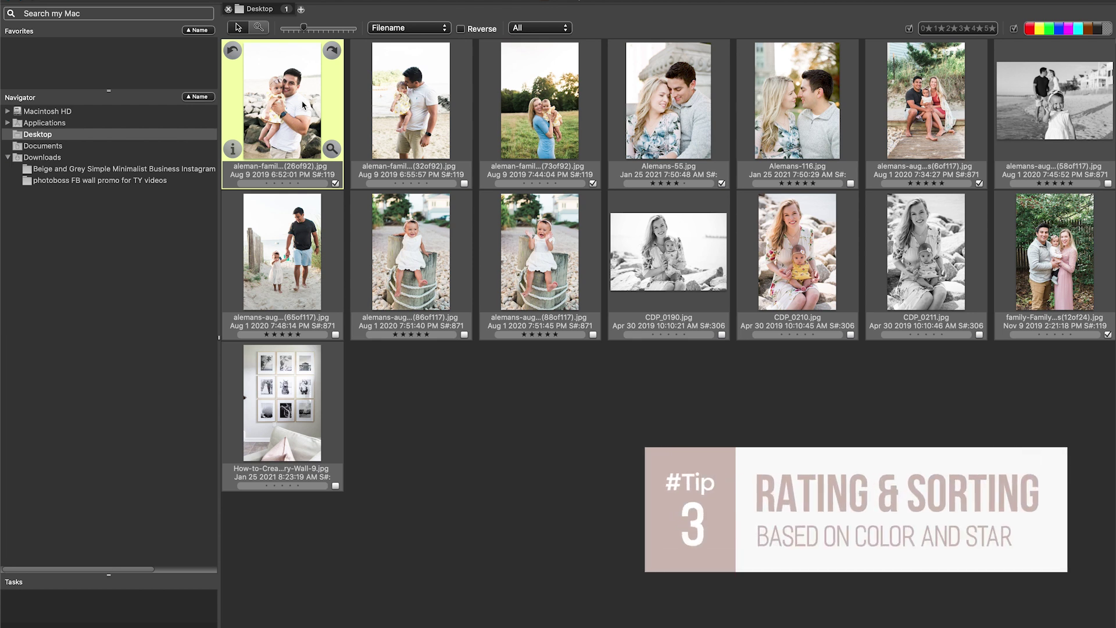
pyautogui.press('5')
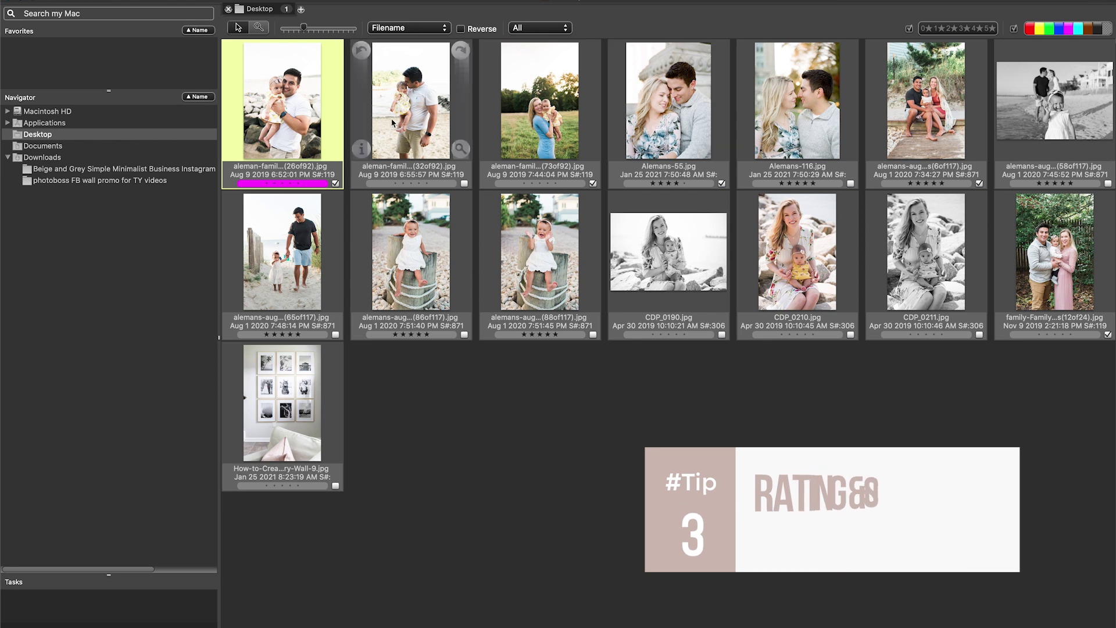
pyautogui.click(657, 120)
pyautogui.press('5')
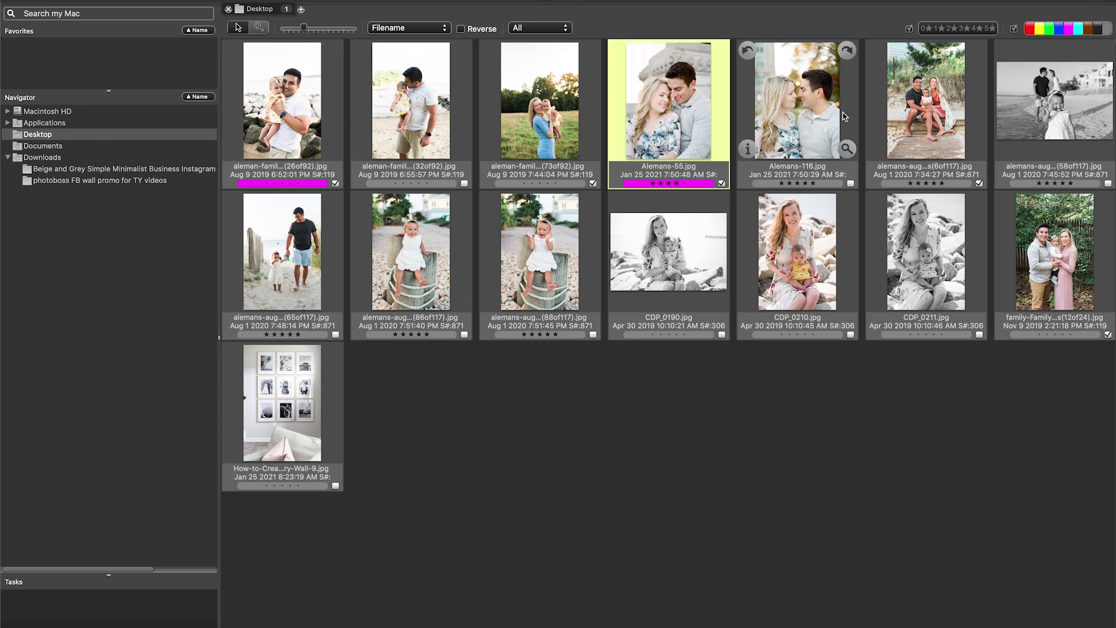
pyautogui.click(837, 116)
pyautogui.click(930, 115)
pyautogui.press('5')
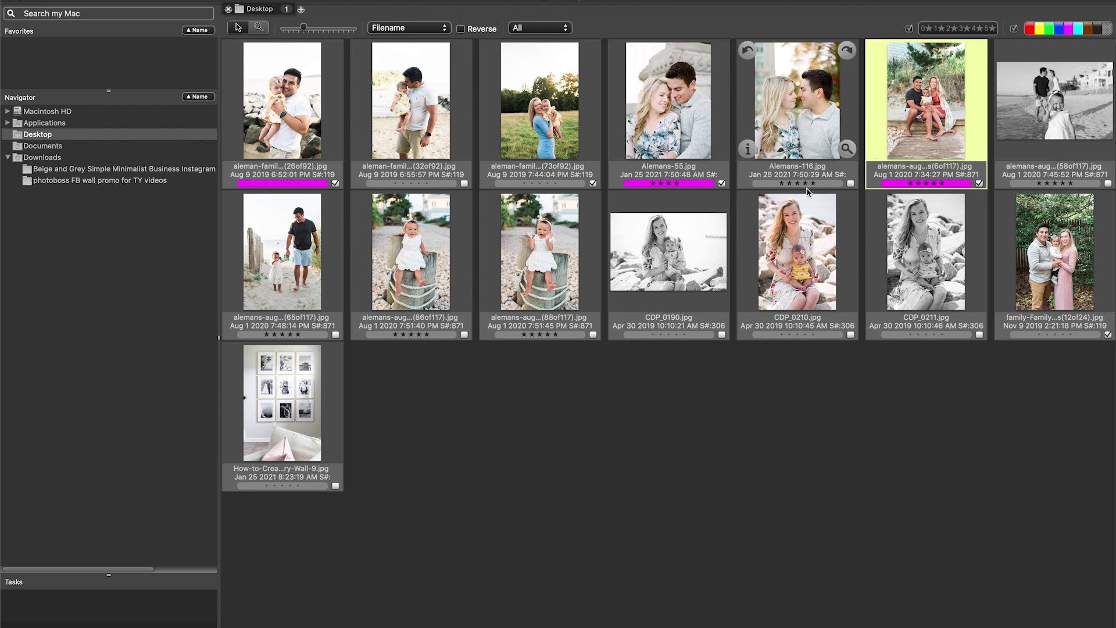
# - Rate the boardwalk photo, Alemans-116, Alemans-55 and the first photo one star
pyautogui.click(914, 184)
pyautogui.click(782, 184)
pyautogui.click(653, 184)
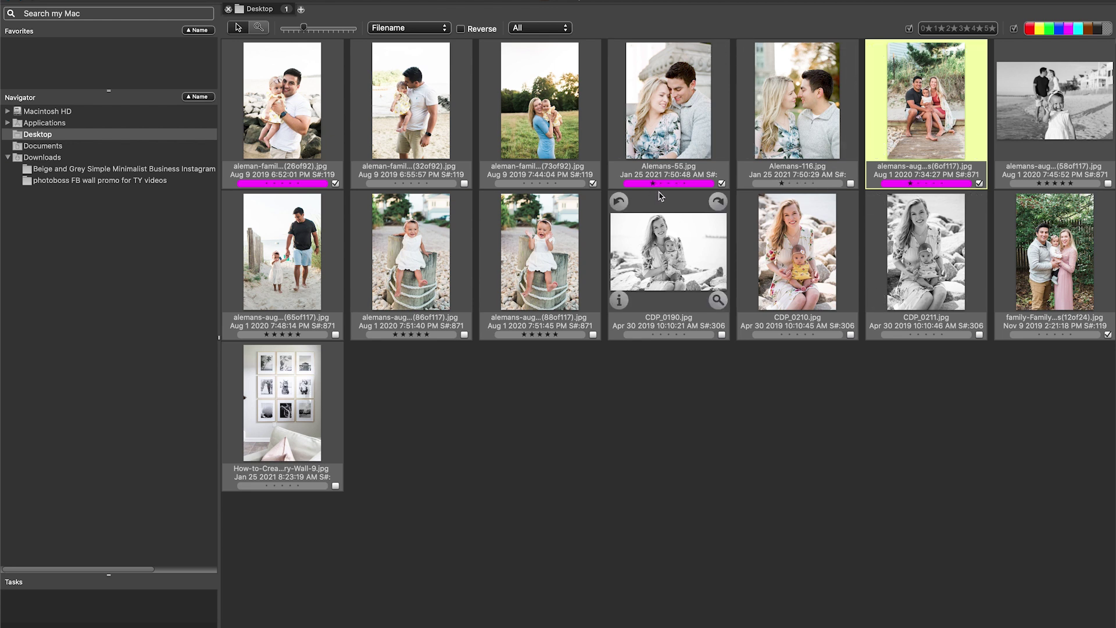
pyautogui.click(267, 183)
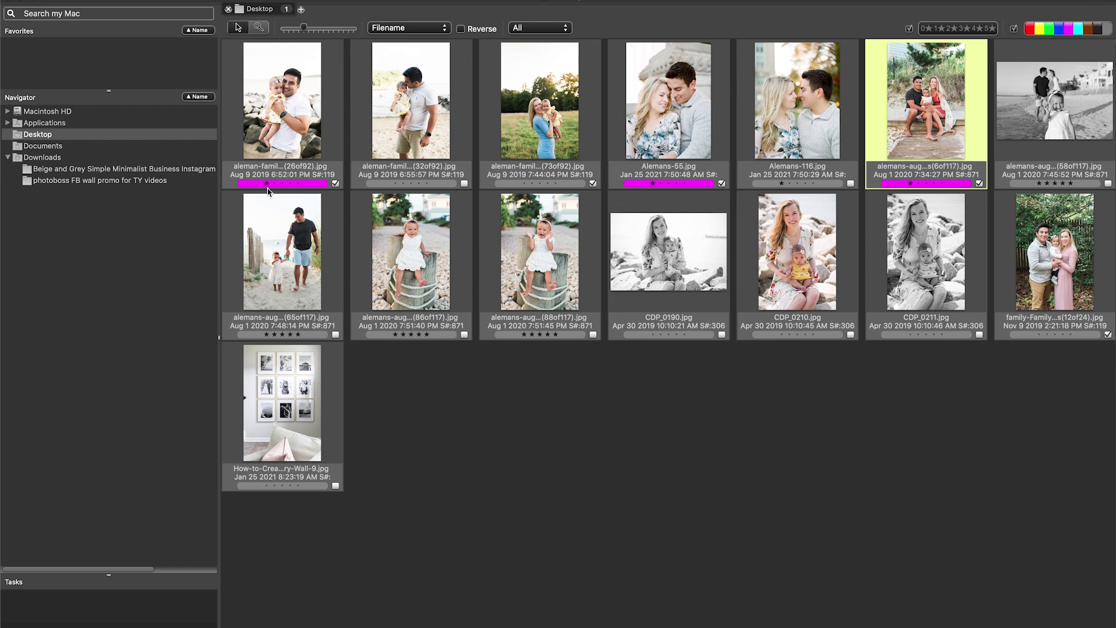
# - Hide one-star photos with the 1★ filter, show them again, then open the first photo full-size
pyautogui.click(940, 29)
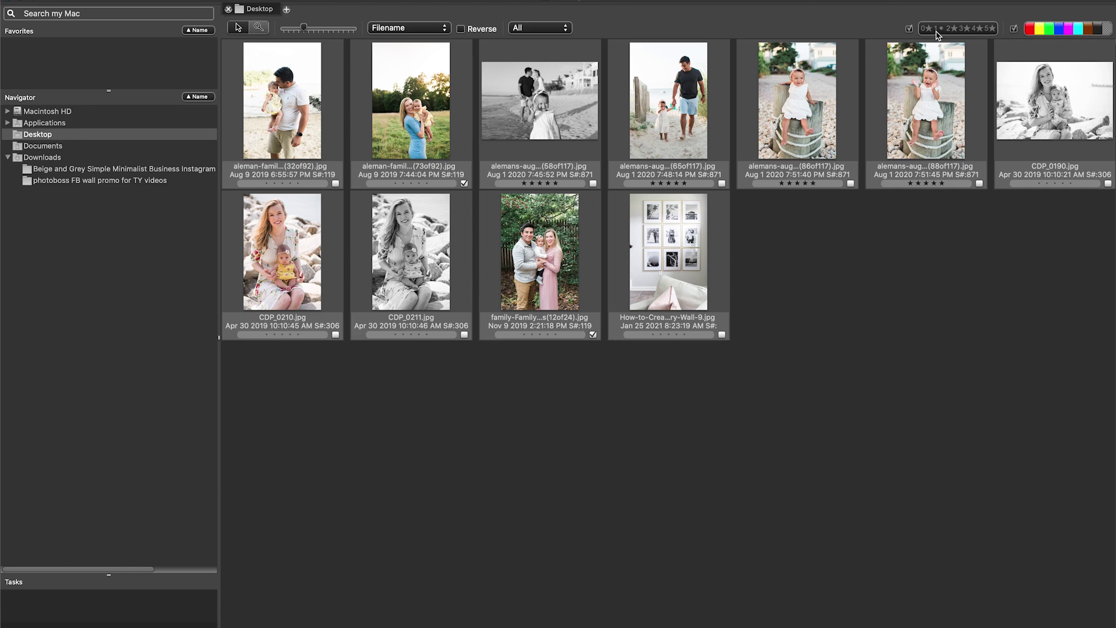
pyautogui.click(944, 30)
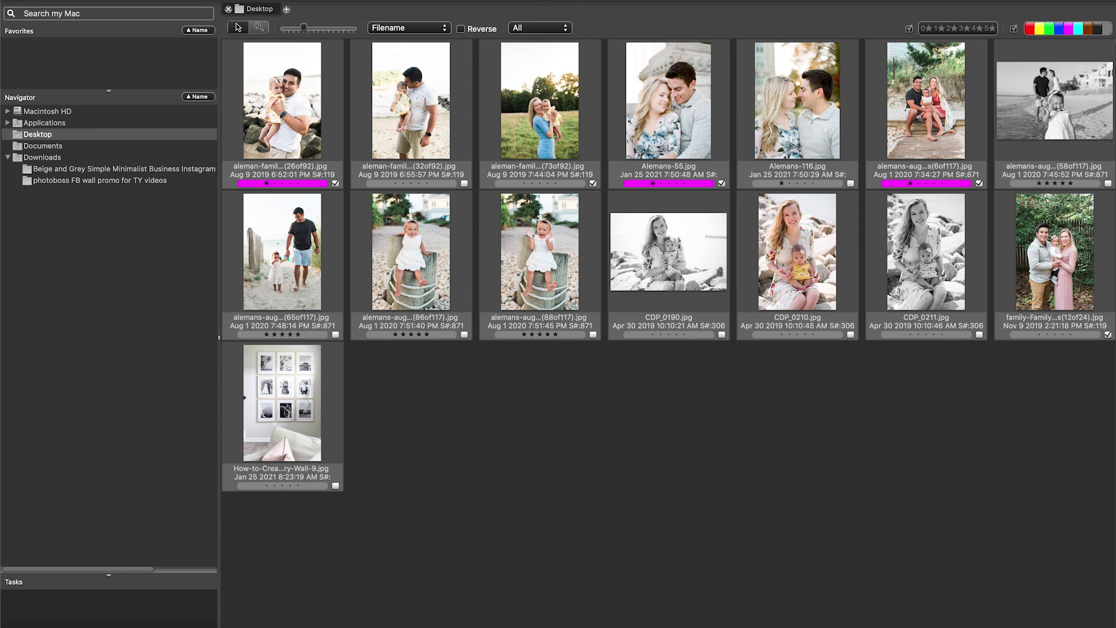
pyautogui.doubleClick(283, 98)
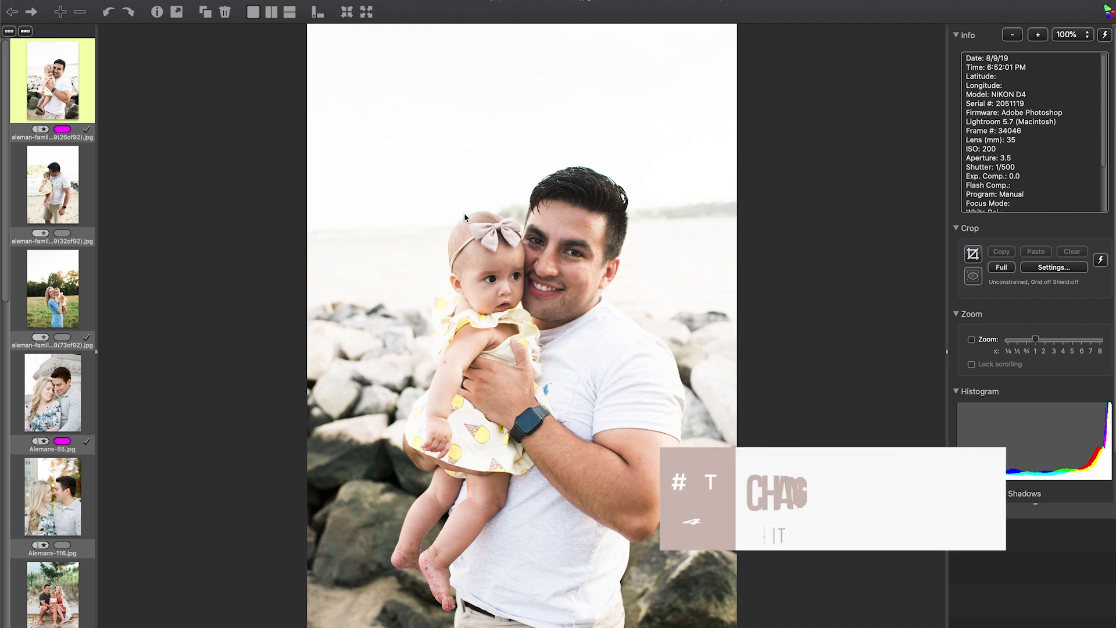
# - Open the family photo's IPTC info and scroll through caption, rights and event fields
pyautogui.press('i')
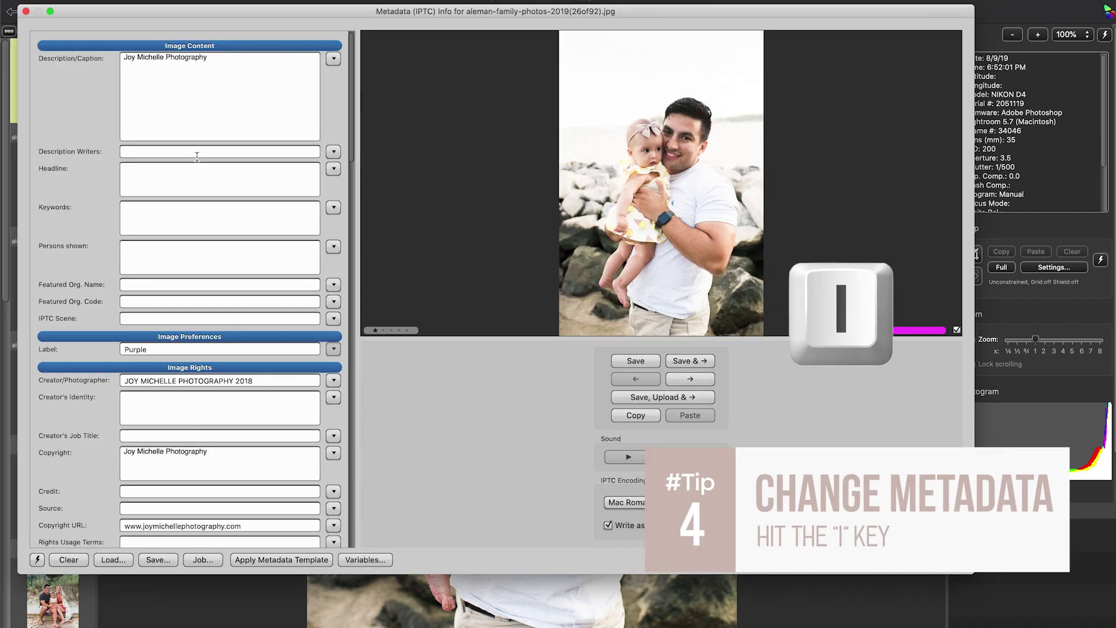
pyautogui.scroll(-5, 197, 156)
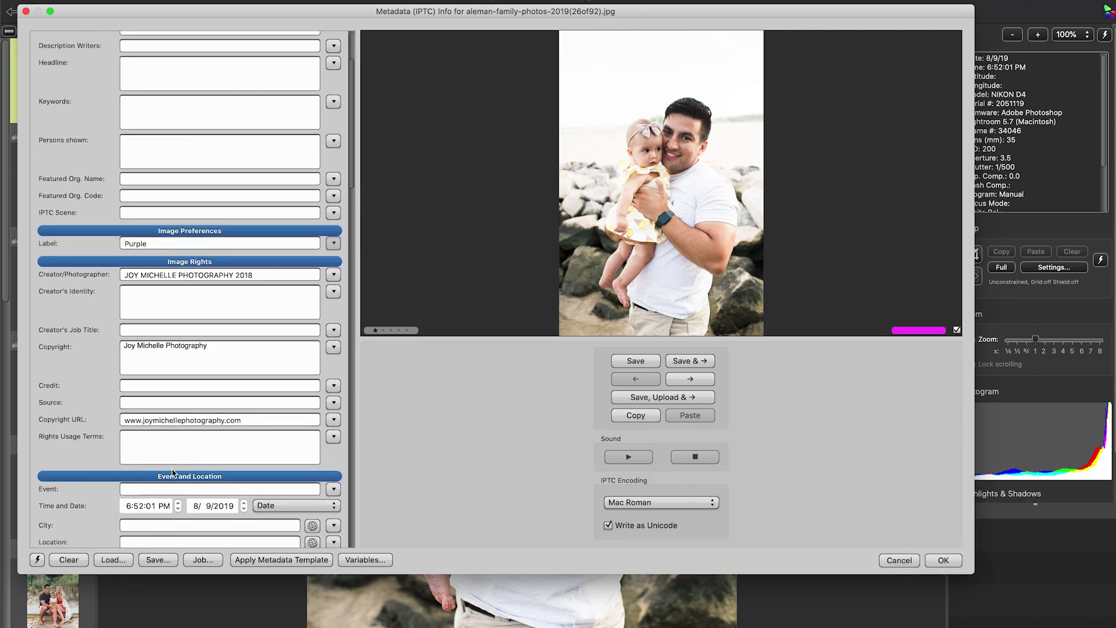
pyautogui.scroll(5, 175, 388)
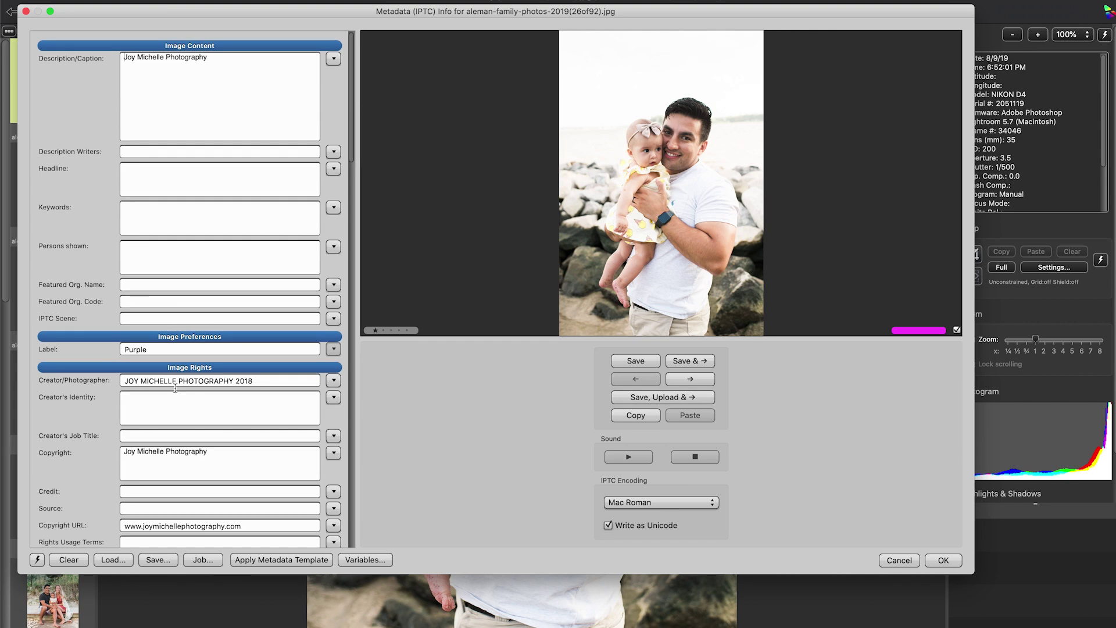
pyautogui.scroll(-5, 207, 436)
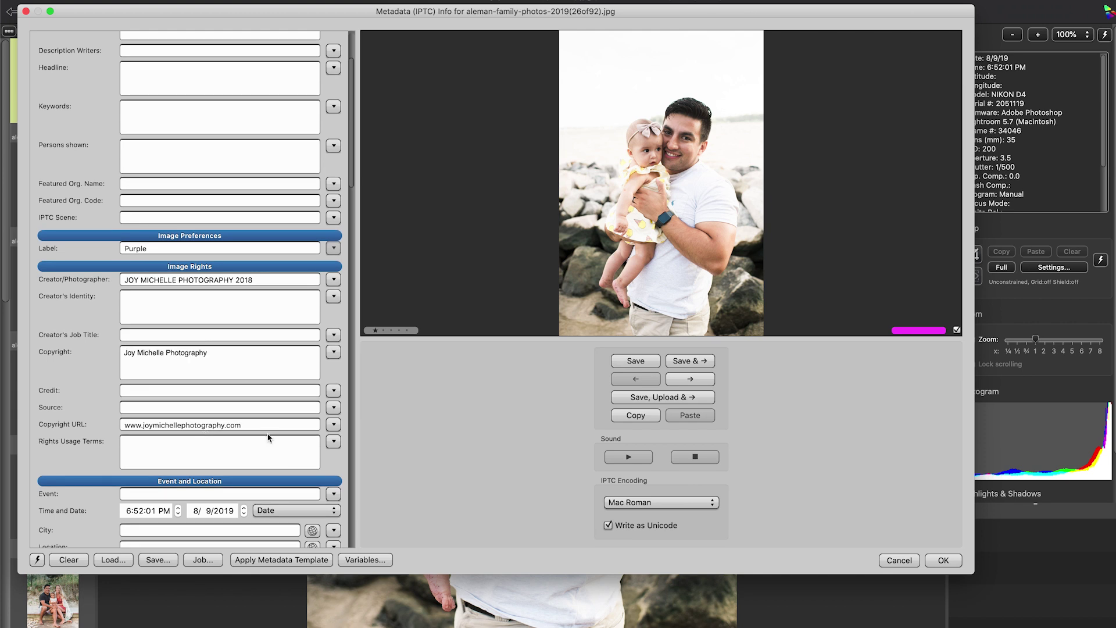
pyautogui.scroll(5, 340, 468)
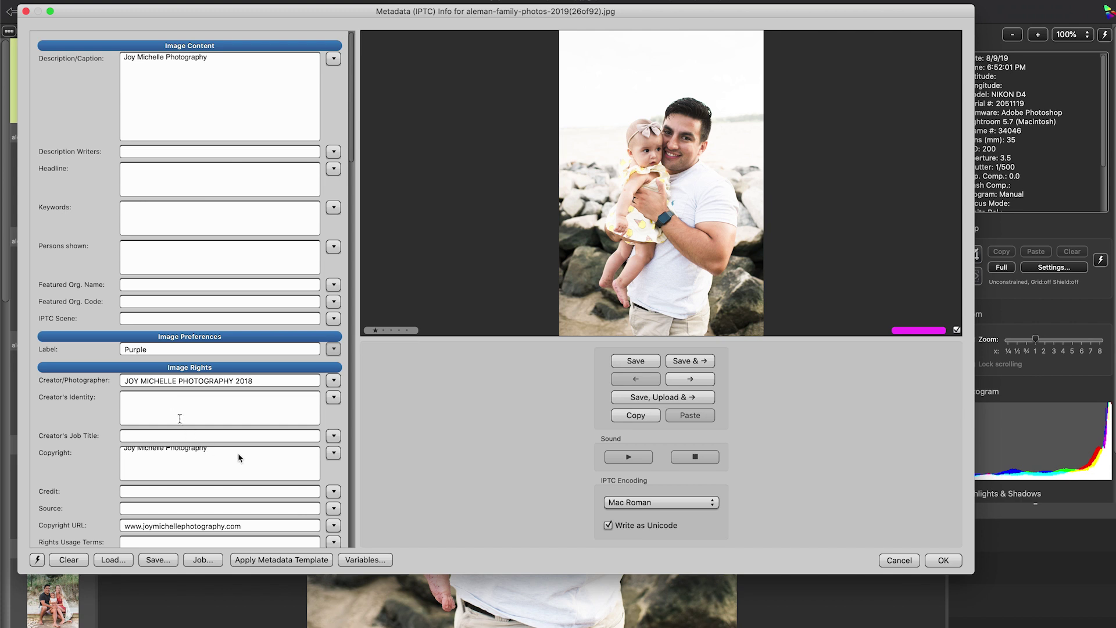
pyautogui.scroll(-5, 250, 465)
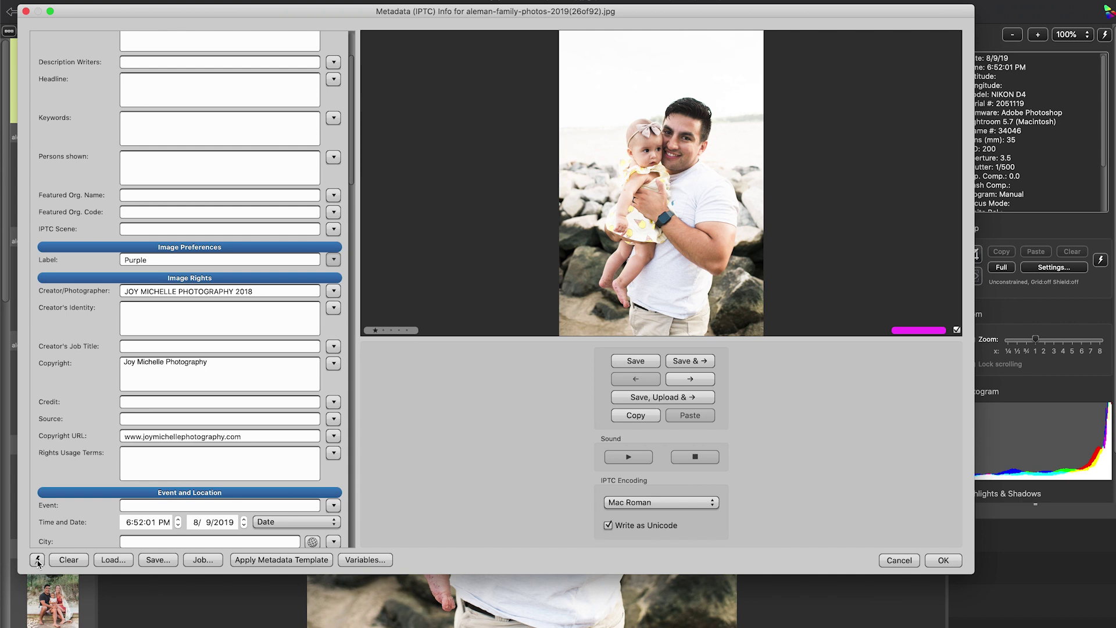
pyautogui.click(38, 560)
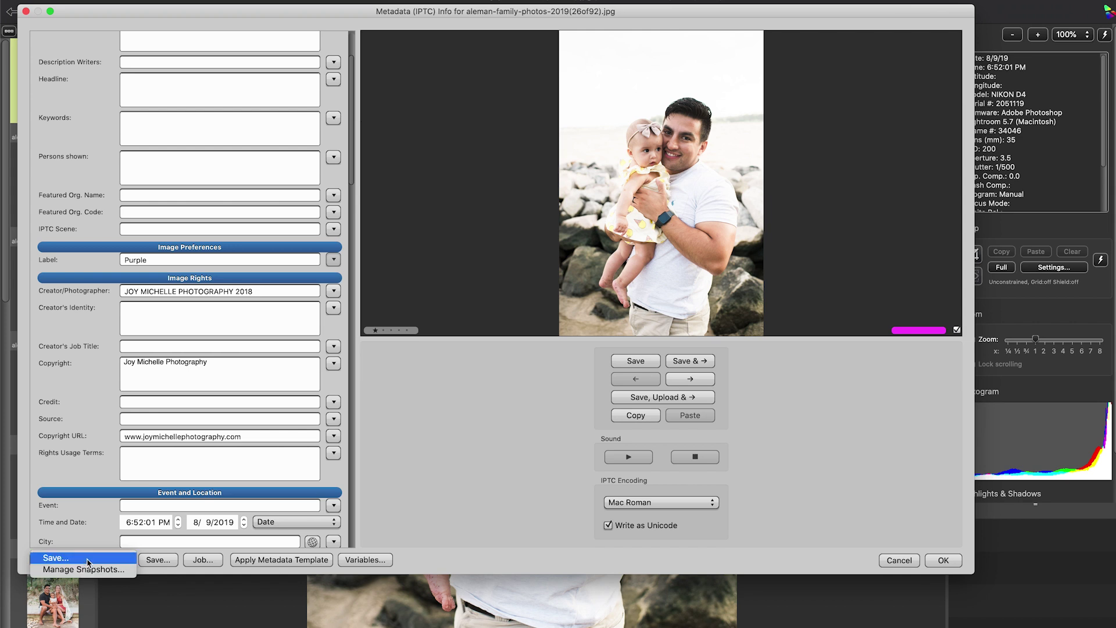
# - Name a settings snapshot 'standard company copyright', then cancel the snapshot and IPTC dialogs
pyautogui.click(58, 557)
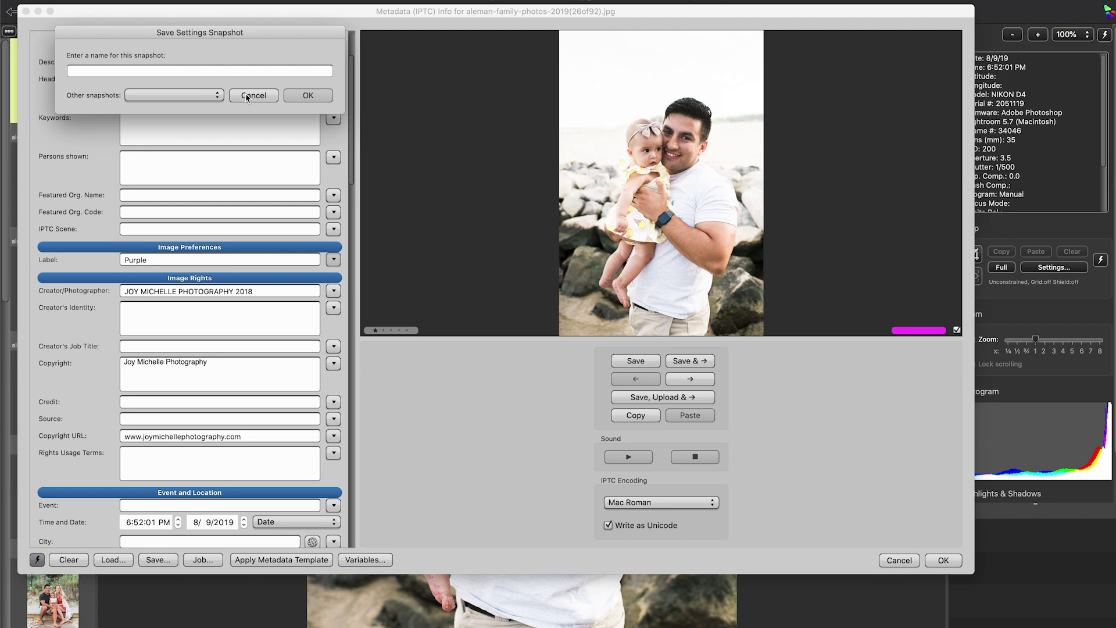
pyautogui.write('standard company')
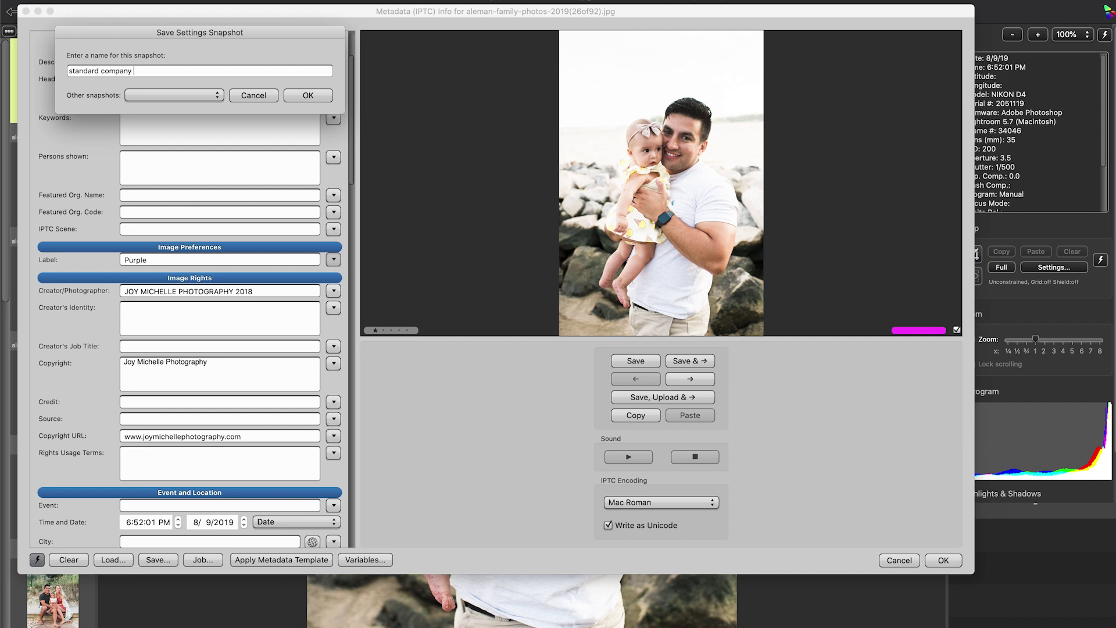
pyautogui.write(' m')
pyautogui.write('opyright')
pyautogui.click(252, 96)
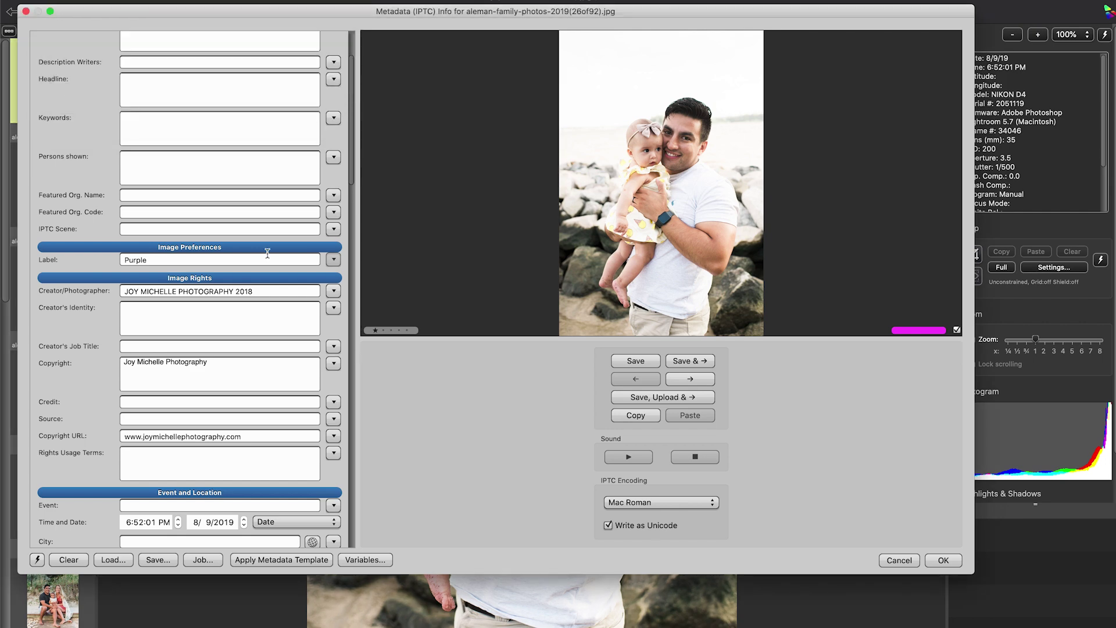
pyautogui.click(899, 560)
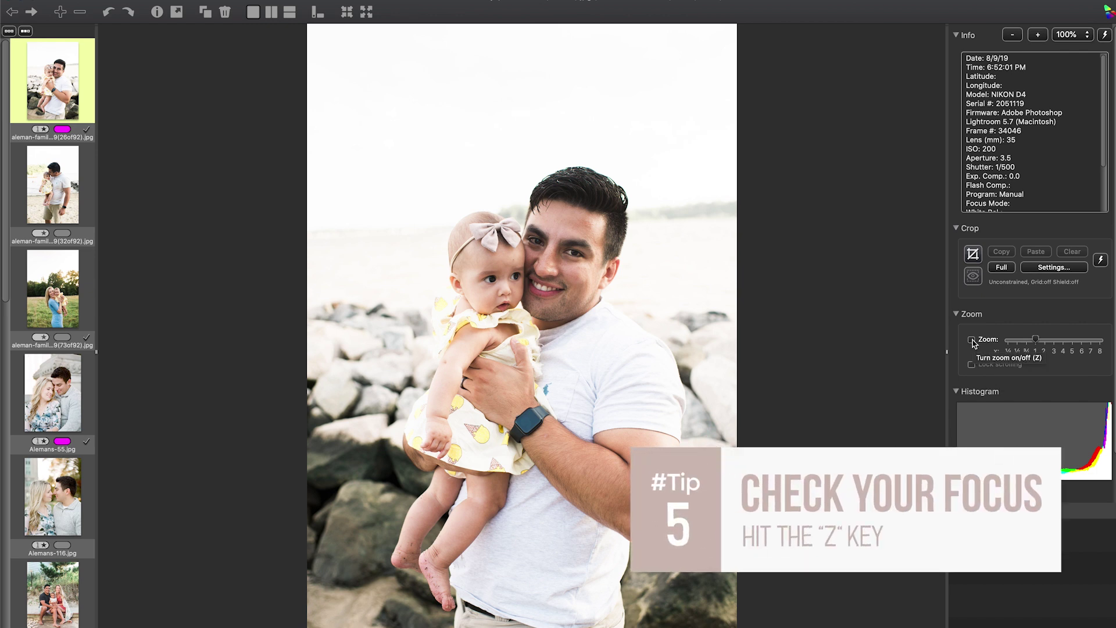
pyautogui.press('z')
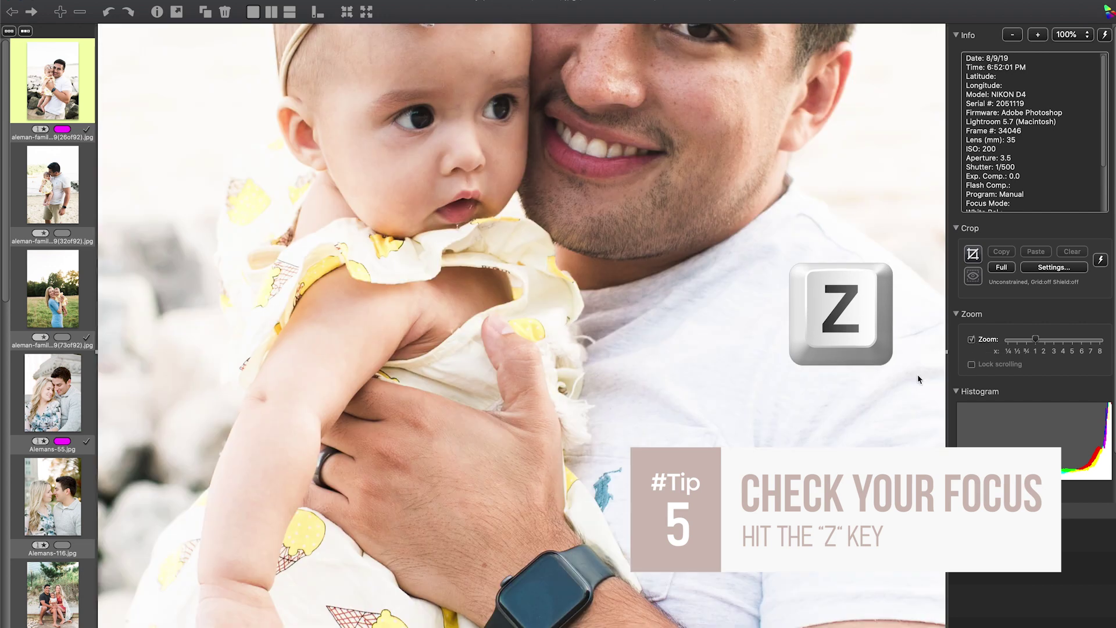
pyautogui.moveTo(583, 219); pyautogui.dragTo(597, 510)
pyautogui.scroll(-3, 597, 510)
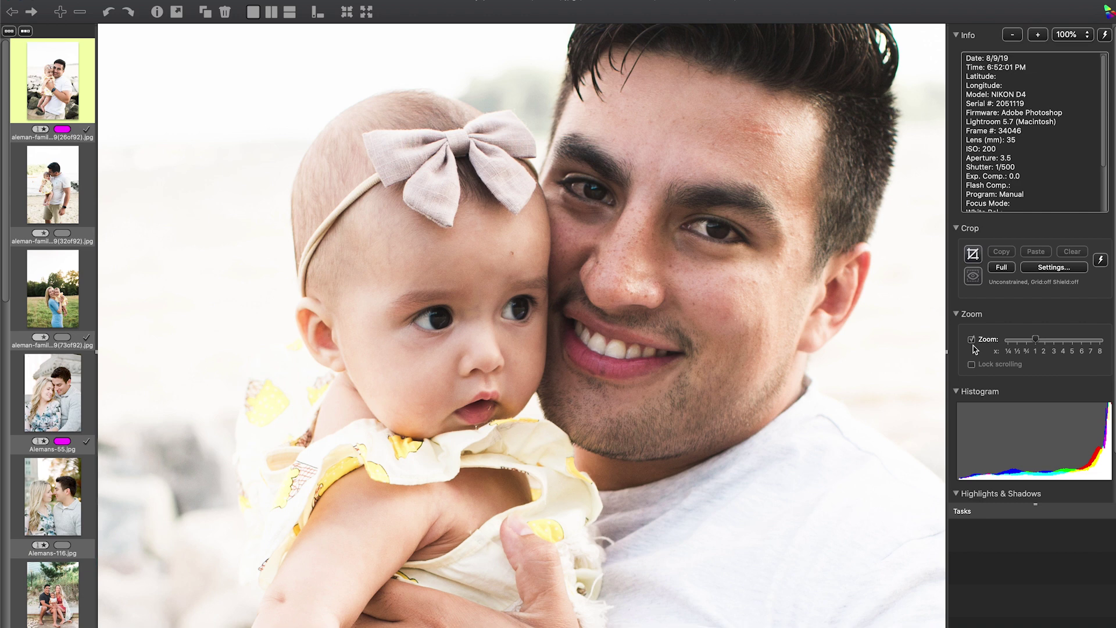
pyautogui.moveTo(1035, 340)
pyautogui.mouseDown()
pyautogui.moveTo(1066, 340)
pyautogui.moveTo(1017, 343)
pyautogui.mouseUp()
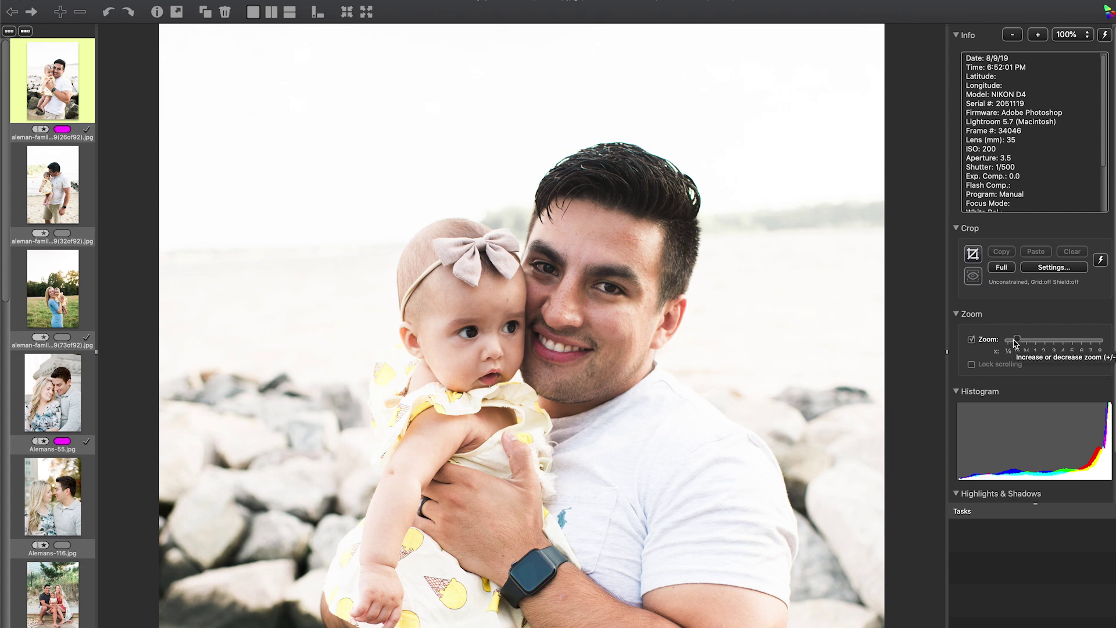
pyautogui.click(641, 431)
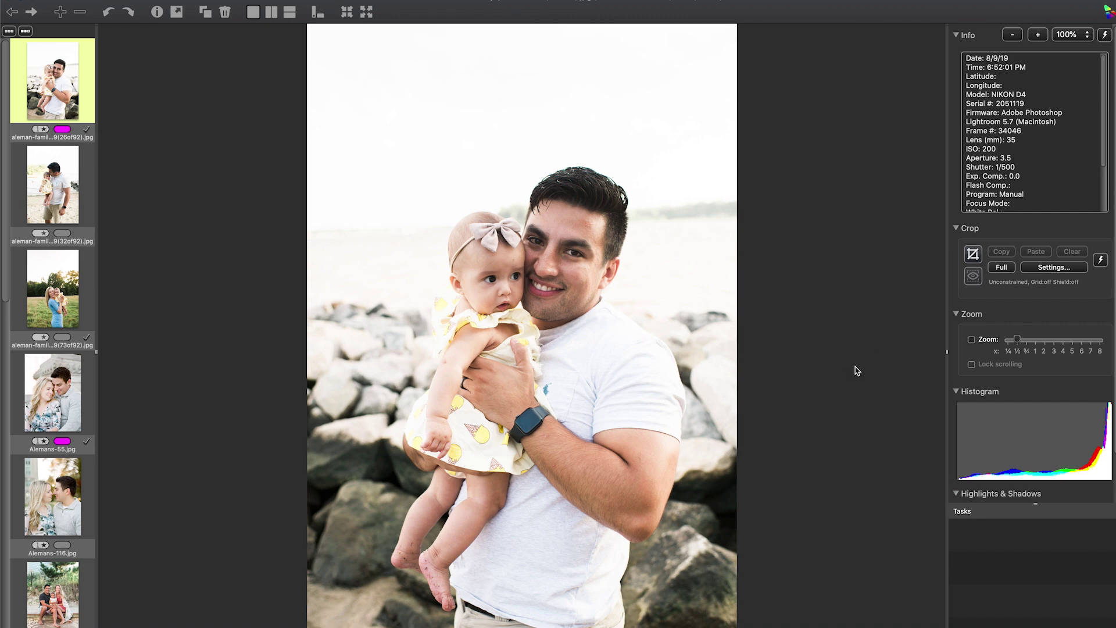
# - Close the preview and select all 15 photos on the Desktop contact sheet
pyautogui.press('Escape')
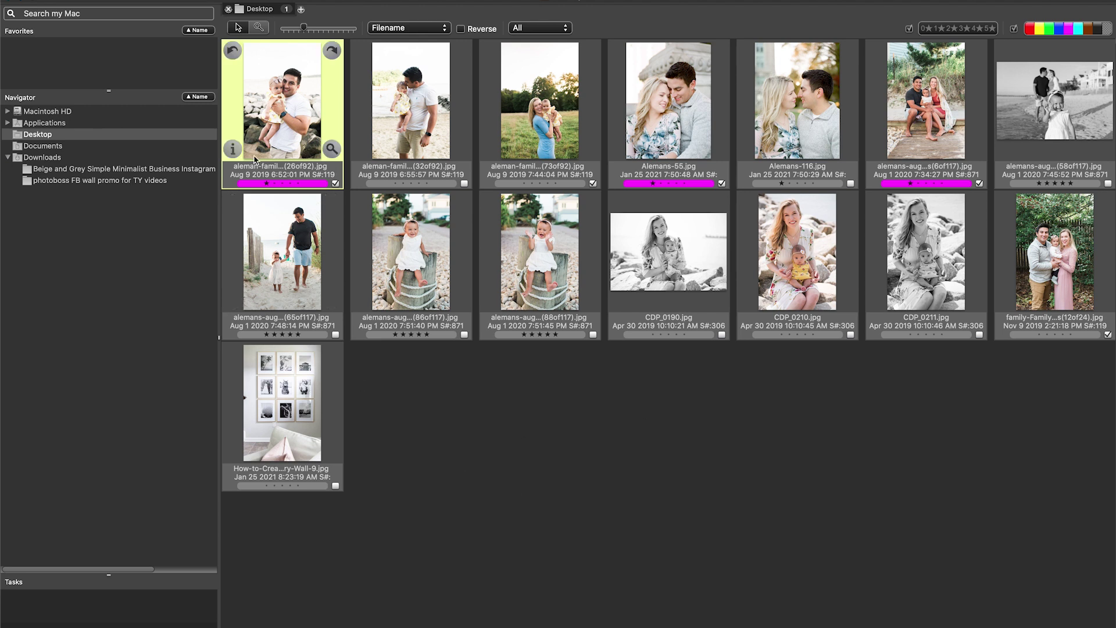
pyautogui.press('super+a')
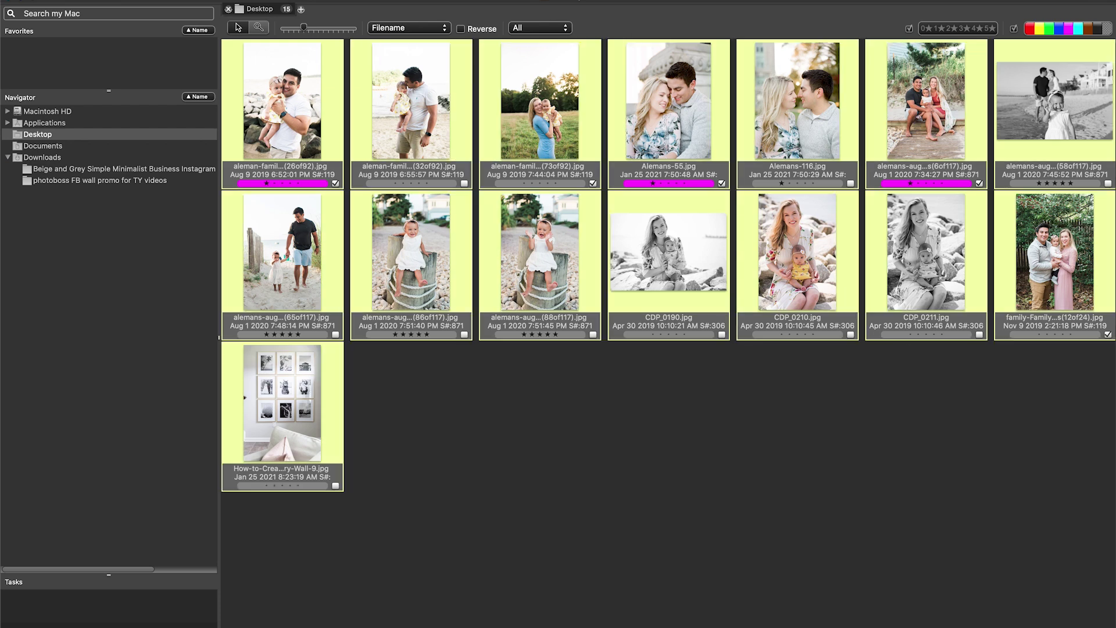
pyautogui.click(125, 0)
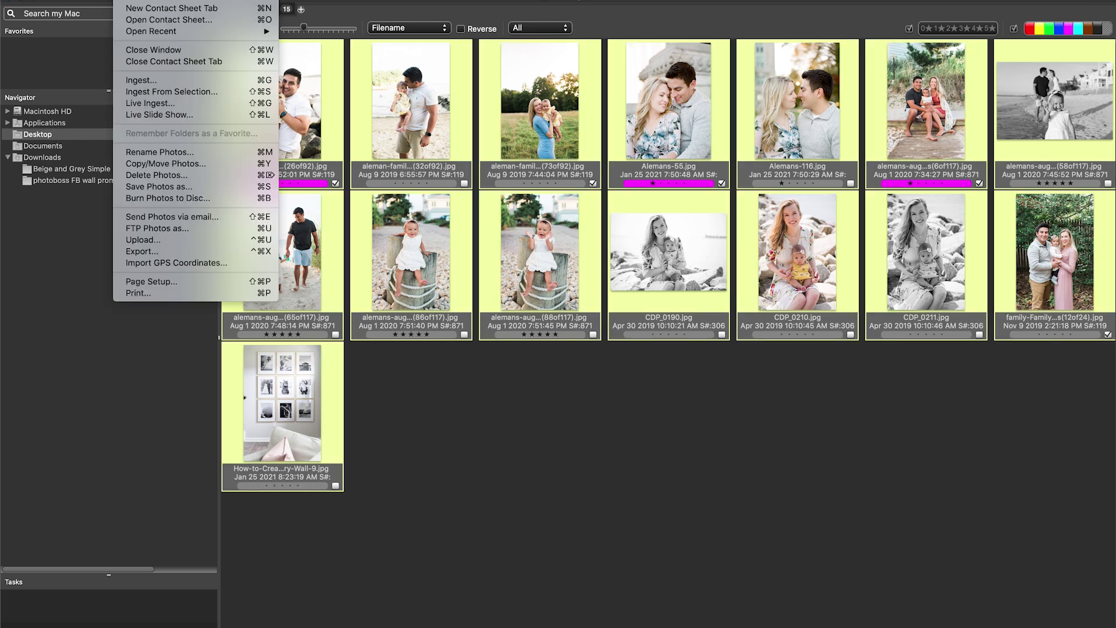
# - Choose File > Export for the 15 photos and look over the export snapshot options
pyautogui.click(146, 251)
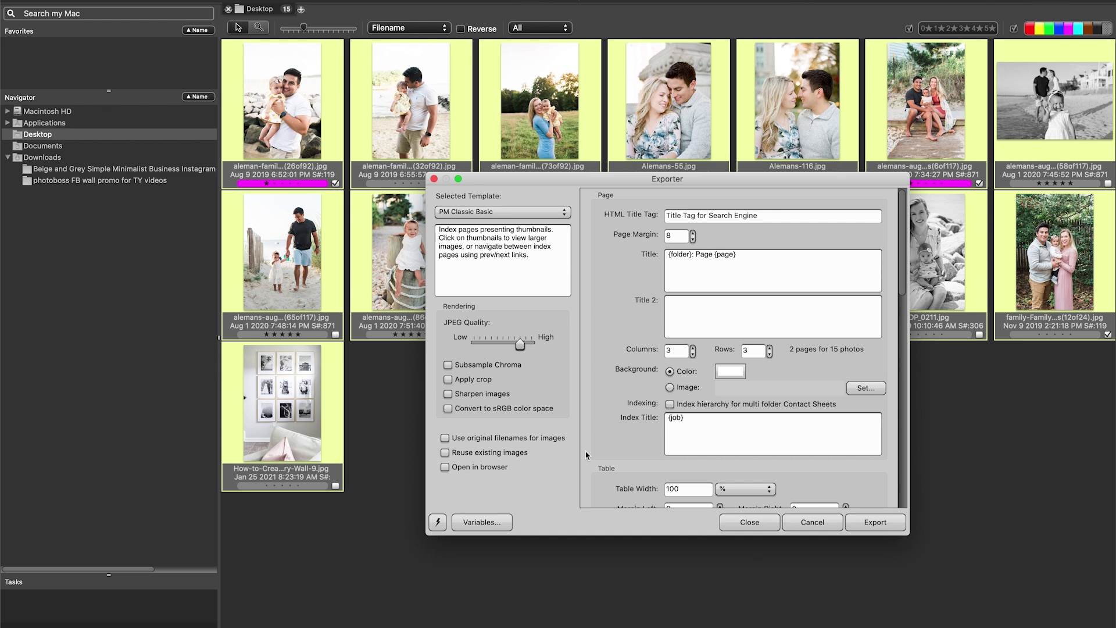
pyautogui.click(438, 524)
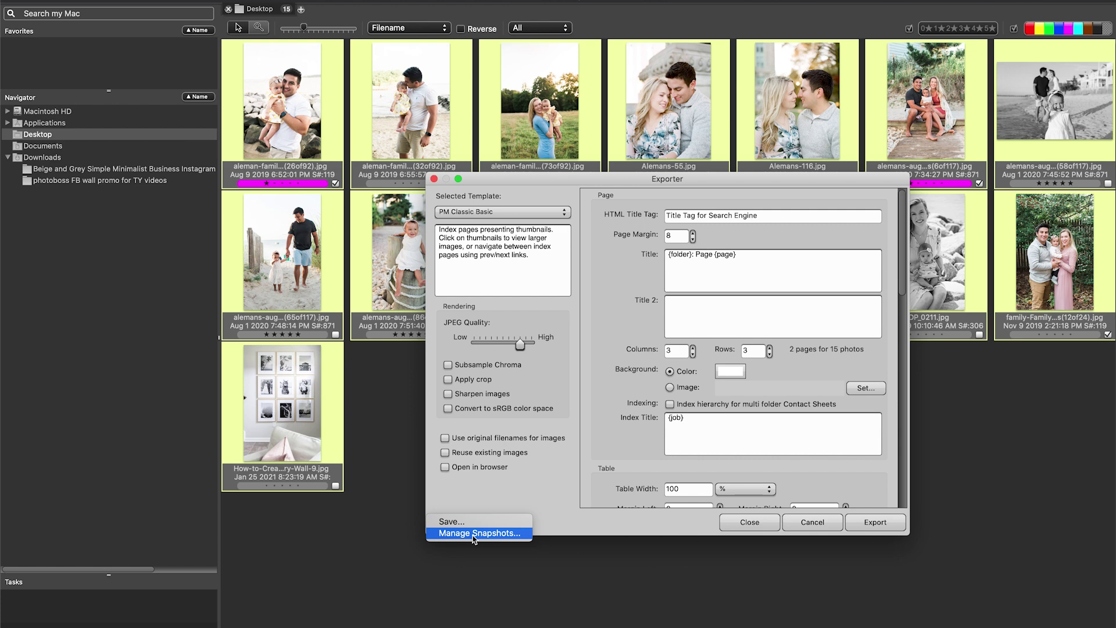
pyautogui.click(557, 488)
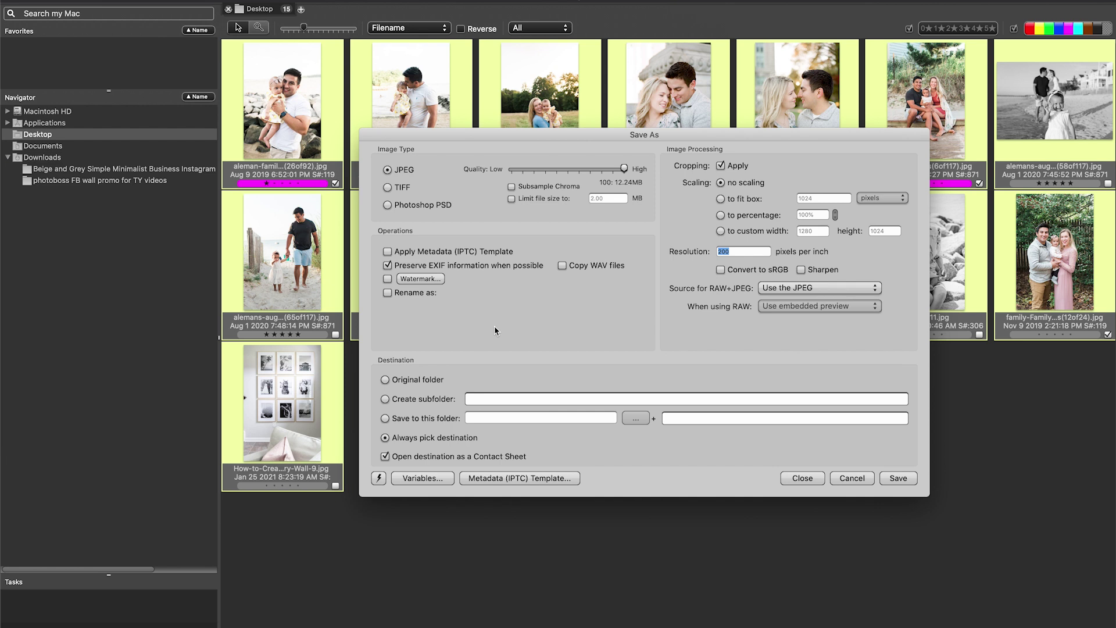
# - Enable Watermark, review the copyright text watermark settings, then cancel both dialogs without exporting
pyautogui.click(388, 279)
pyautogui.click(417, 278)
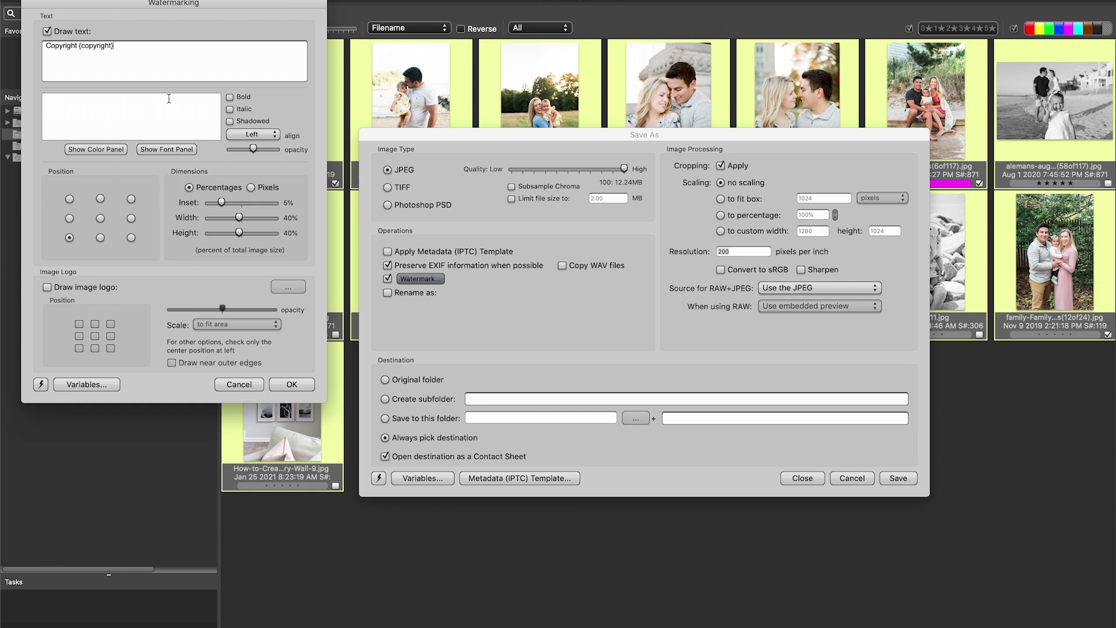
pyautogui.moveTo(218, 7); pyautogui.dragTo(244, 67)
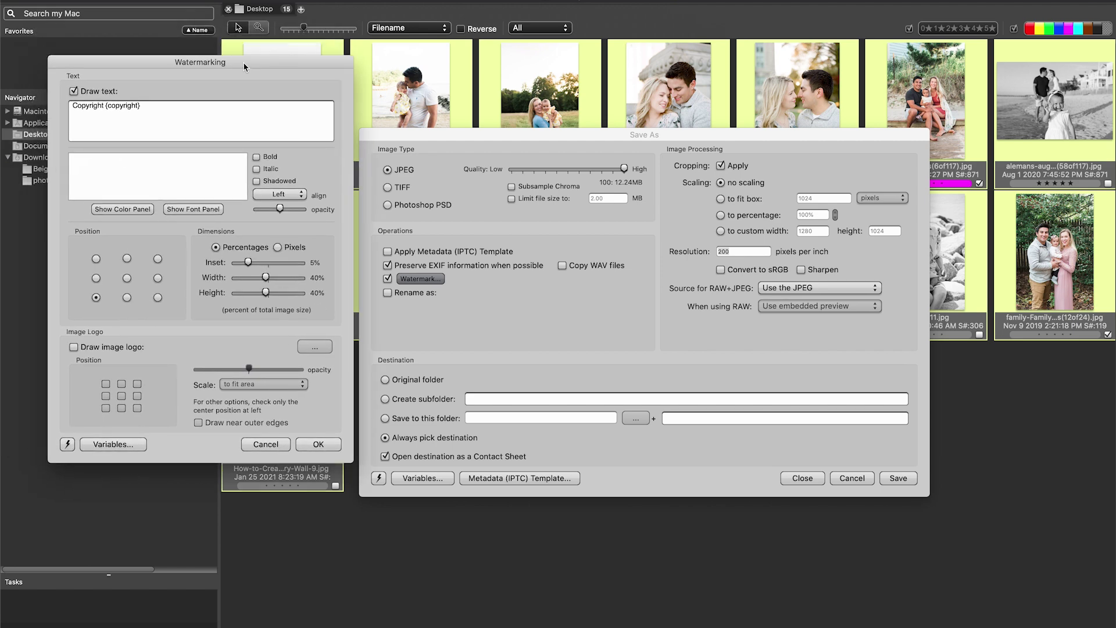
pyautogui.click(265, 445)
pyautogui.press('Escape')
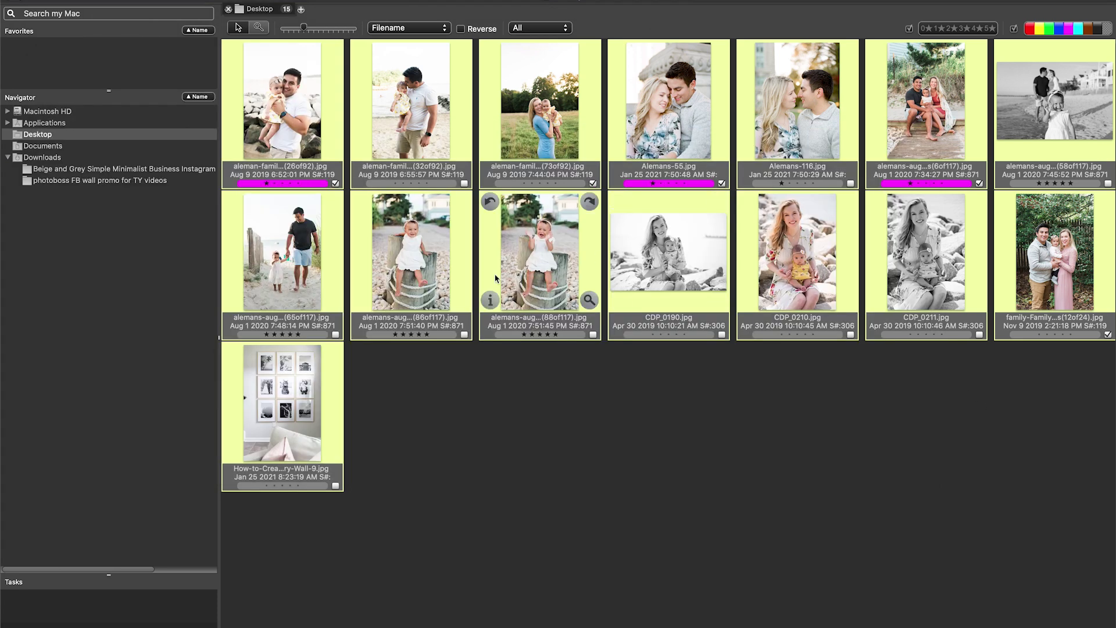
pyautogui.click(299, 119)
pyautogui.doubleClick(299, 119)
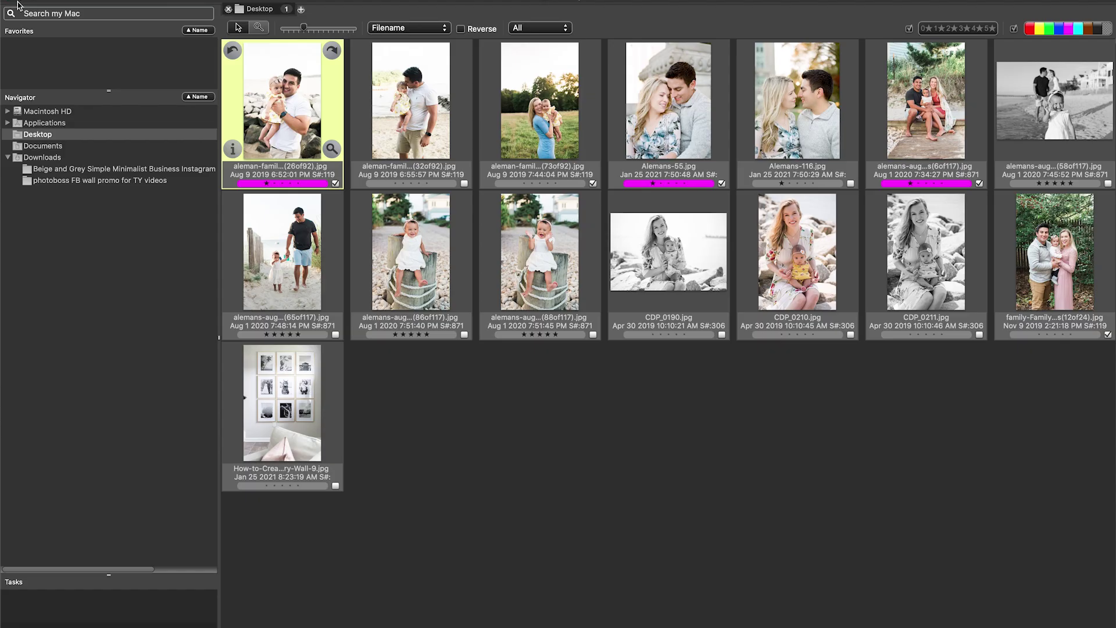
pyautogui.click(20, 6)
pyautogui.click(463, 388)
pyautogui.press('super+a')
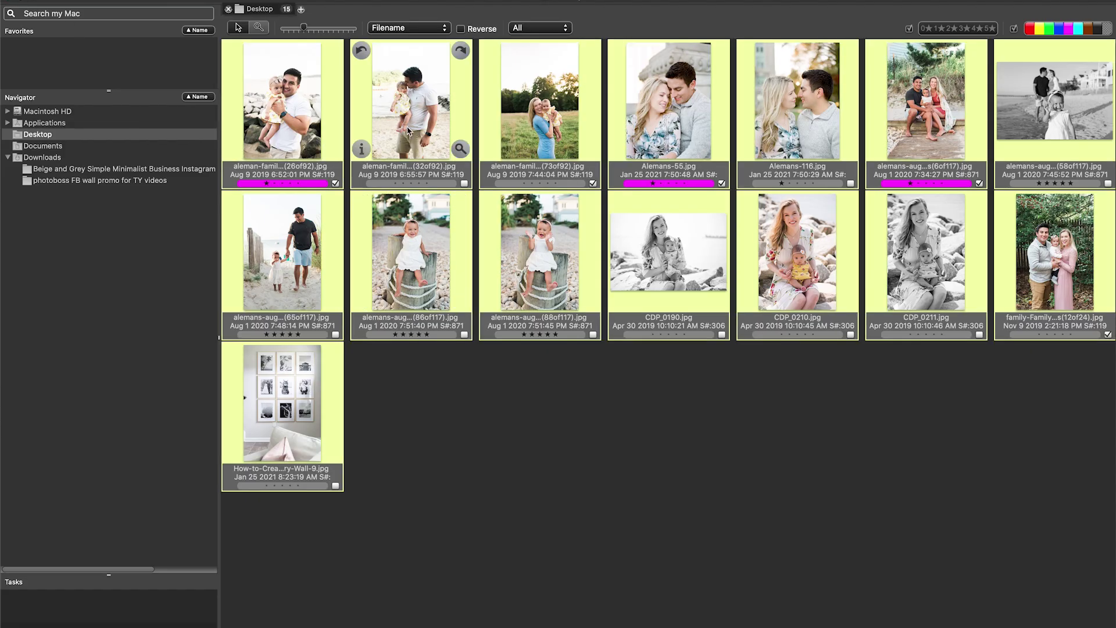
pyautogui.moveTo(425, 133); pyautogui.dragTo(530, 250)
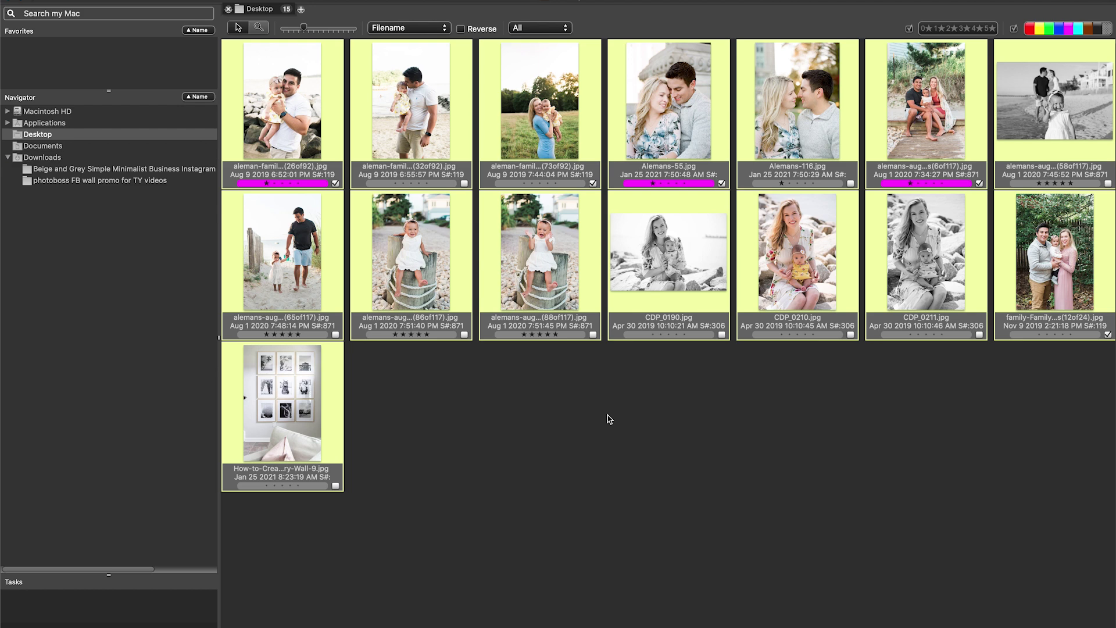
pyautogui.click(675, 475)
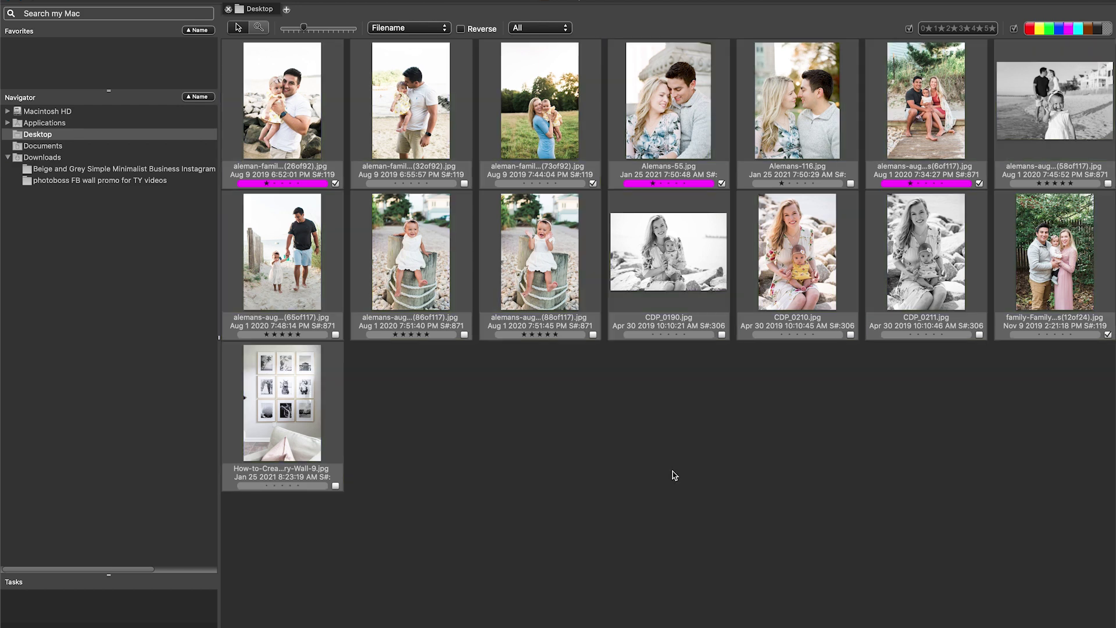